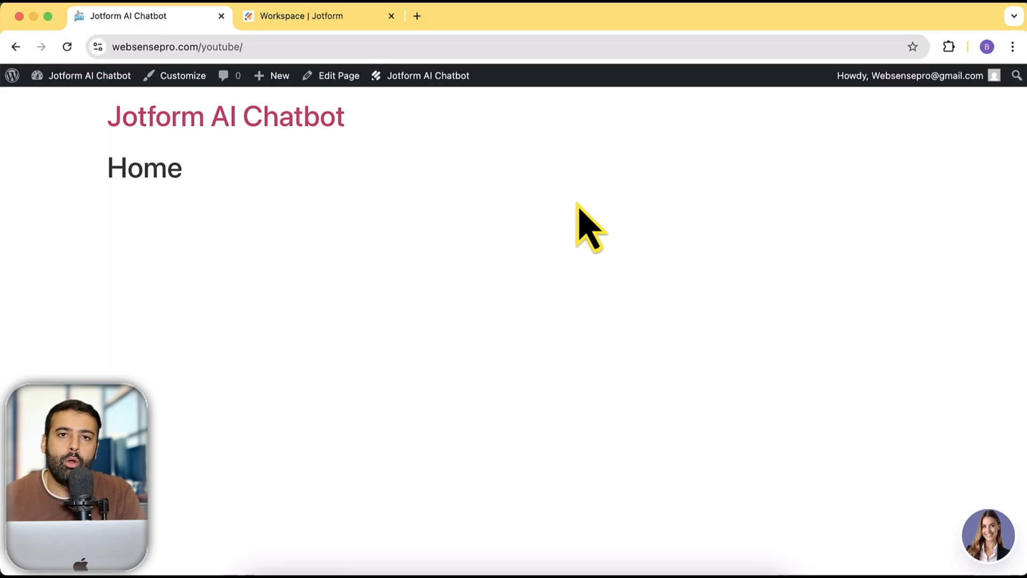
Open the Mila chatbot conversation panel from the bottom-right avatar on the Home page
{"action": "left_click", "coordinate": [989, 534]}
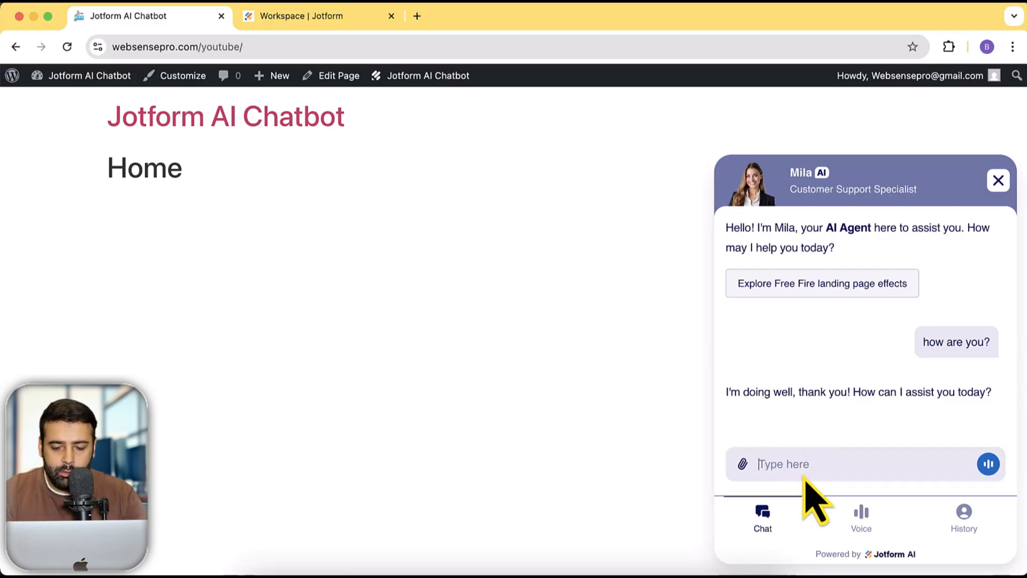
{"action": "type", "text": "H"}
Ask Mila about finding website data and to describe the travel landing page
{"action": "key", "text": "BackSpace"}
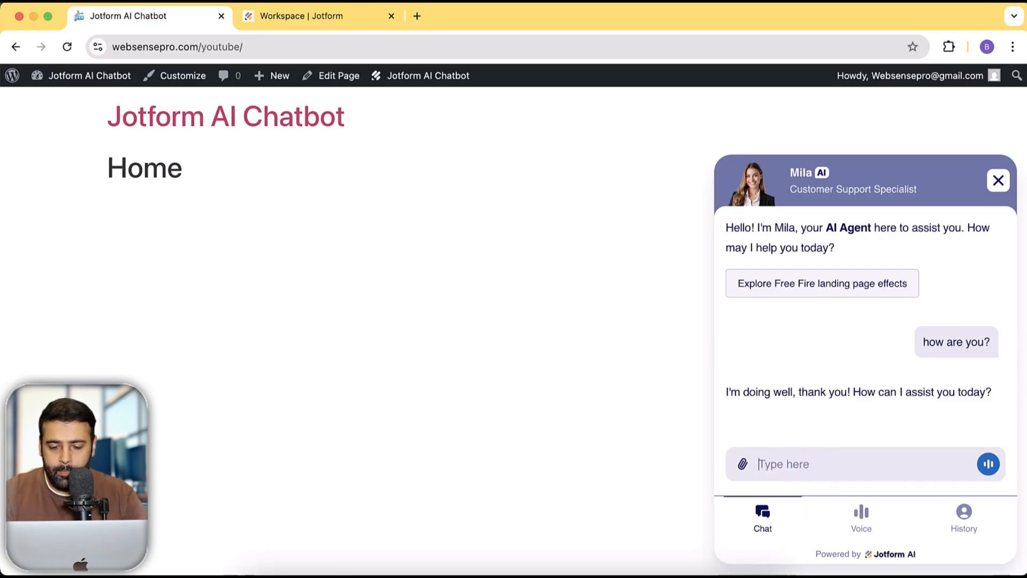
{"action": "type", "text": "can help you with finding data on"}
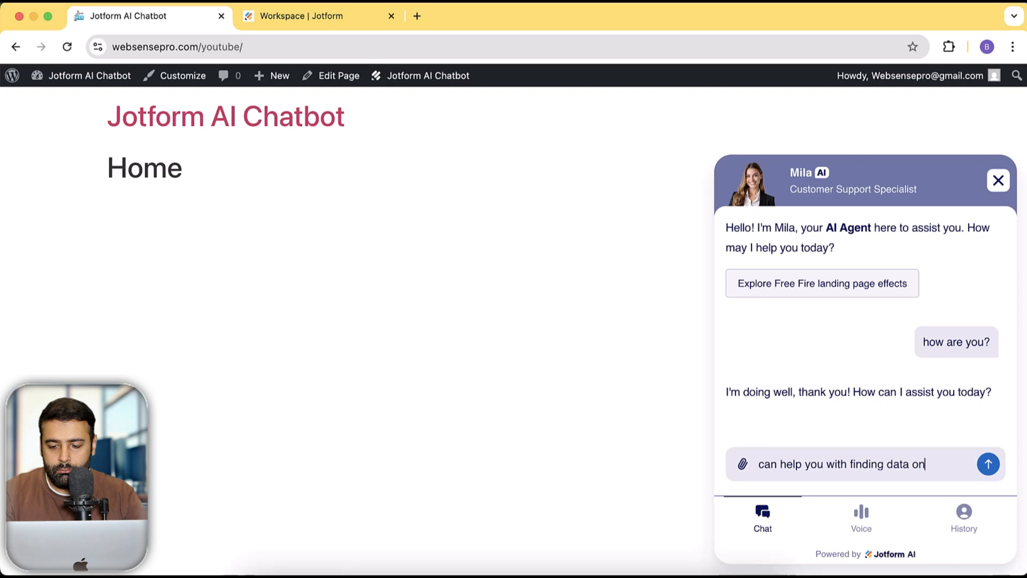
{"action": "type", "text": "website?"}
{"action": "key", "text": "Return"}
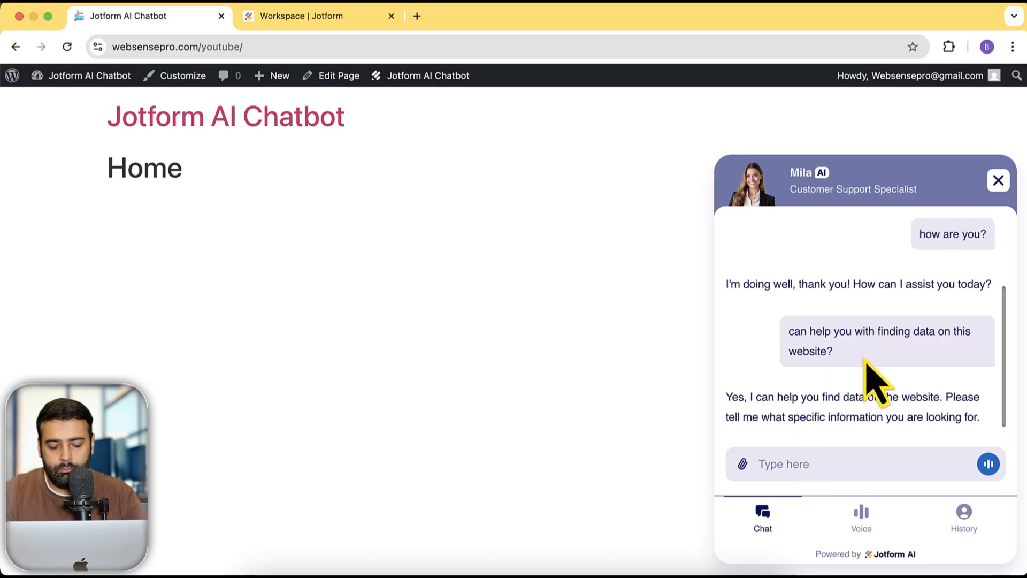
{"action": "type", "text": "Find me landing page related to travel"}
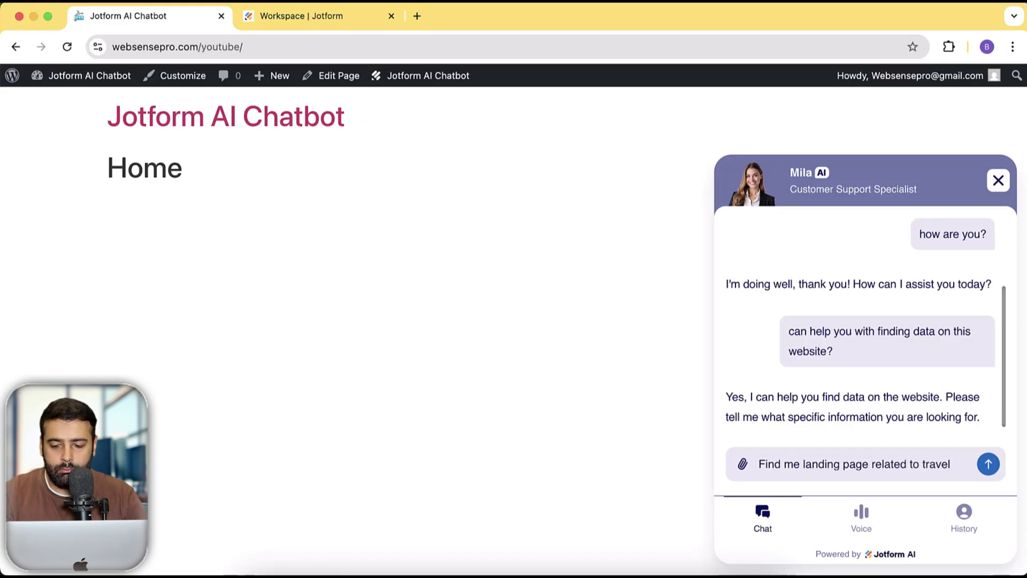
{"action": "key", "text": "Return"}
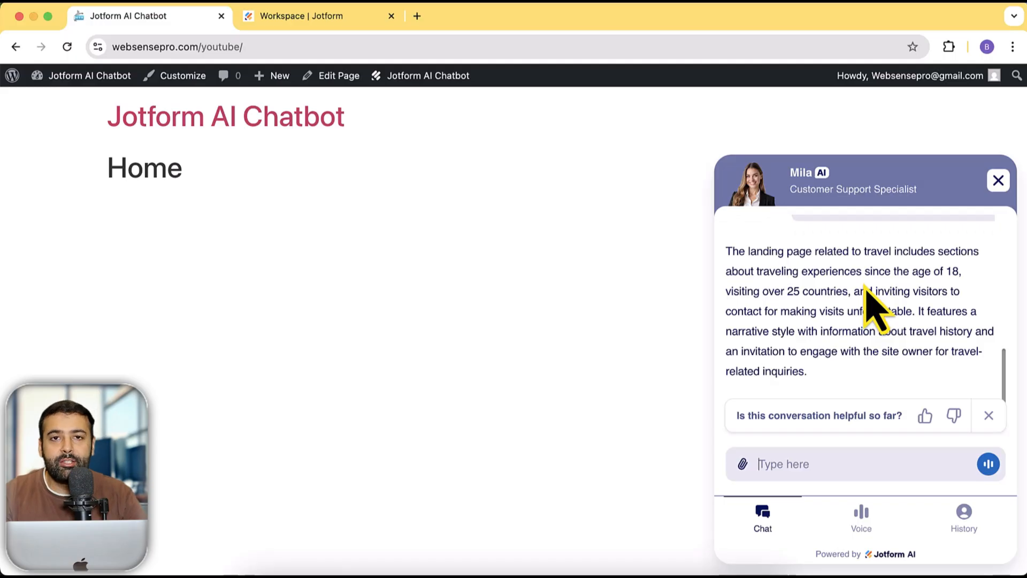
{"action": "scroll", "coordinate": [870, 306], "scroll_direction": "up", "scroll_amount": 2}
{"action": "scroll", "coordinate": [871, 306], "scroll_direction": "up", "scroll_amount": 1}
{"action": "scroll", "coordinate": [870, 304], "scroll_direction": "down", "scroll_amount": 3}
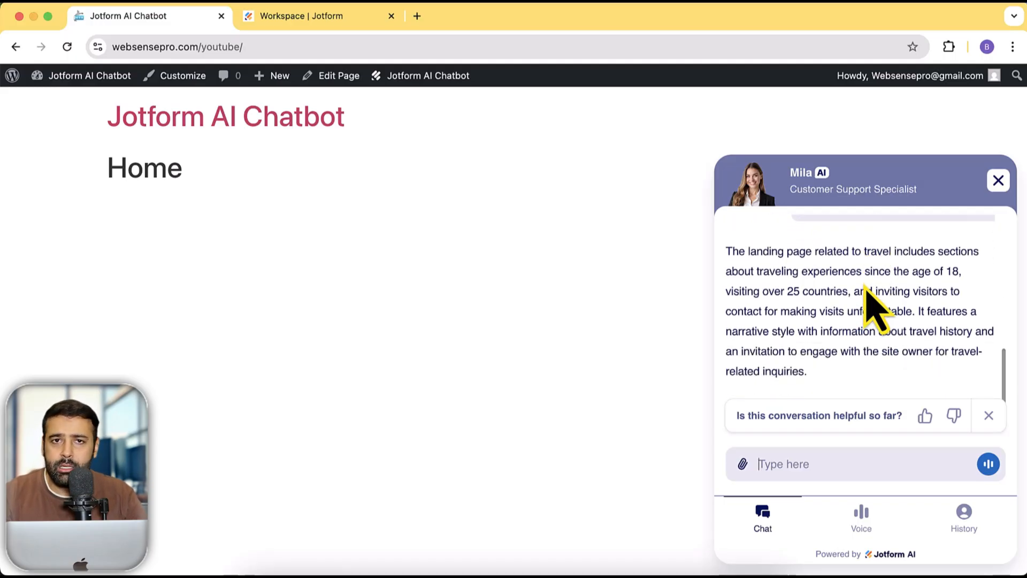
{"action": "scroll", "coordinate": [871, 305], "scroll_direction": "up", "scroll_amount": 2}
{"action": "scroll", "coordinate": [871, 305], "scroll_direction": "down", "scroll_amount": 2}
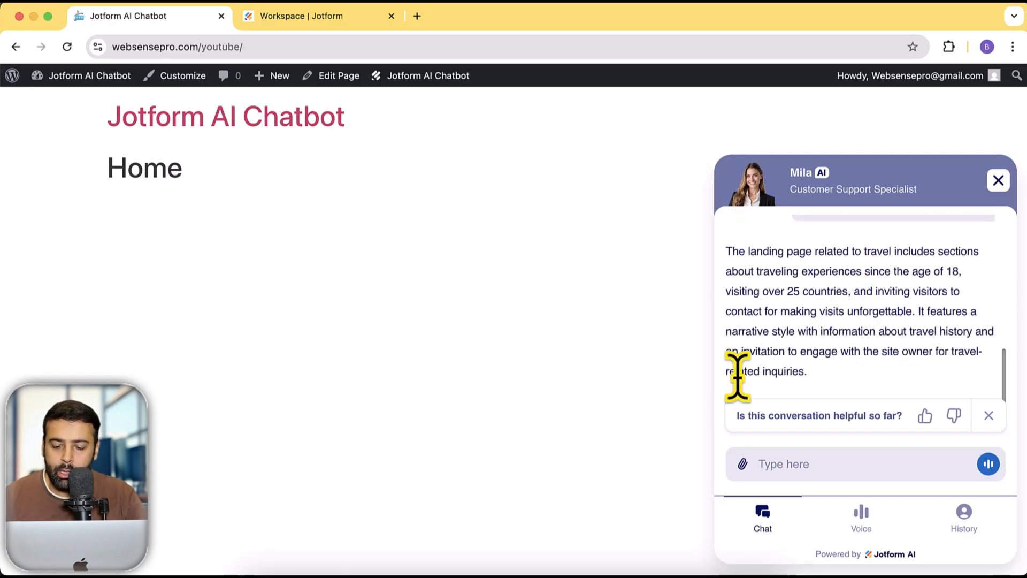
Visit the chatbot's Voice and History tabs, then return to the text Chat
{"action": "left_click", "coordinate": [861, 517]}
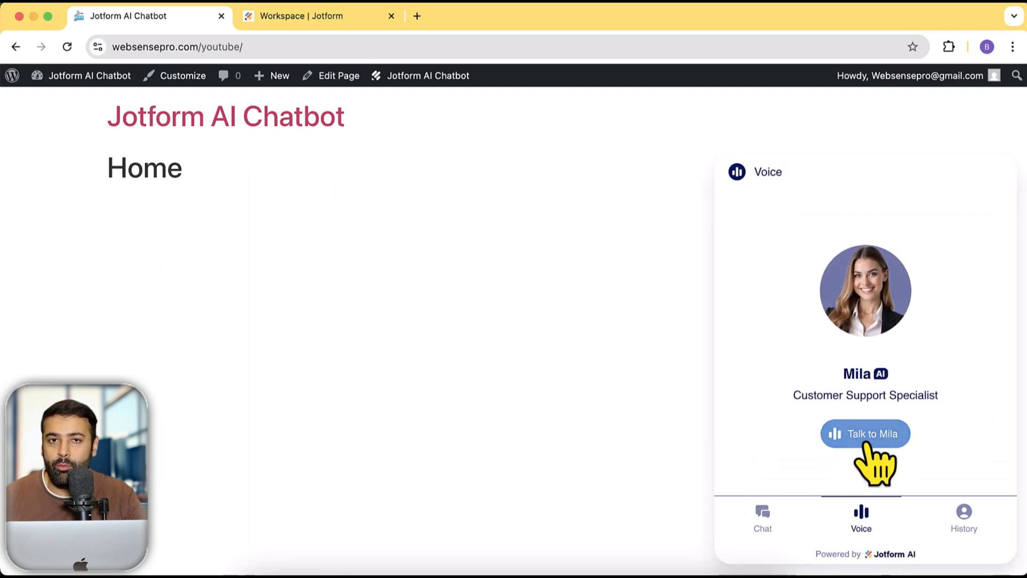
{"action": "left_click", "coordinate": [963, 517]}
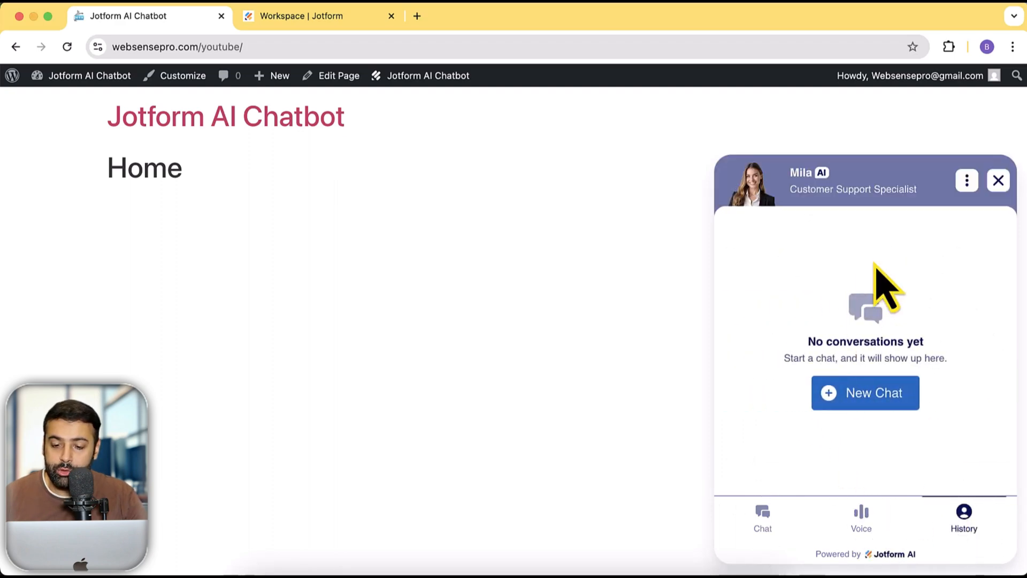
{"action": "left_click", "coordinate": [763, 517]}
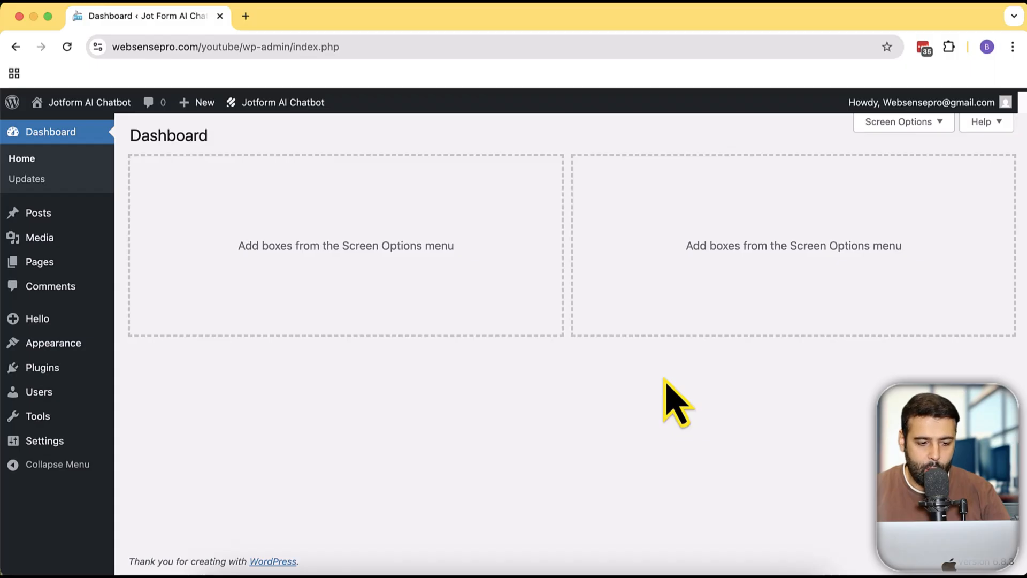
{"action": "mouse_move", "coordinate": [42, 368]}
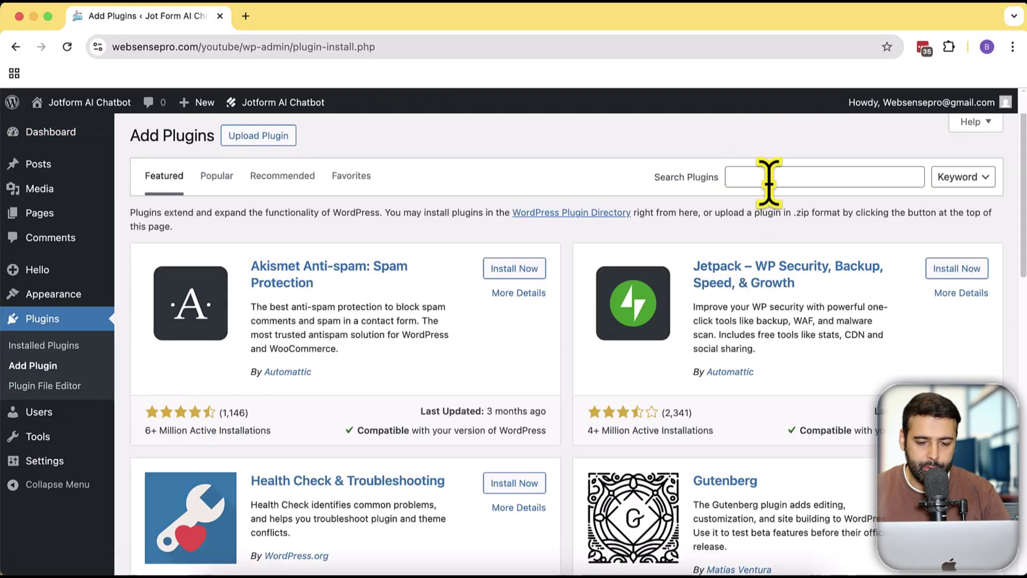
Search 'jotform AI chatbot' in Add Plugin, install AI Chatbot for WordPress – Jotform and activate it
{"action": "left_click", "coordinate": [803, 176]}
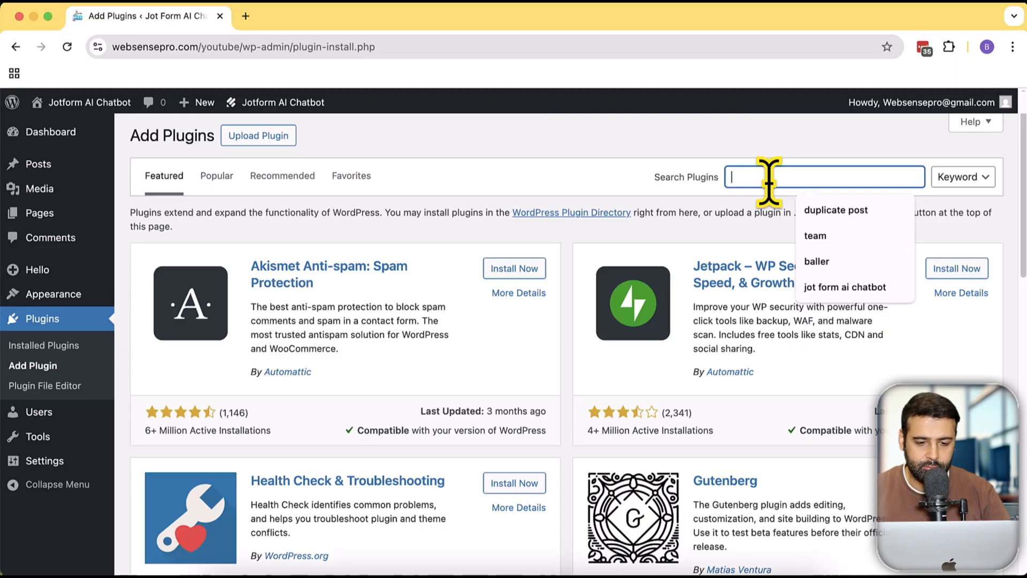
{"action": "type", "text": "jotform AI chatbot"}
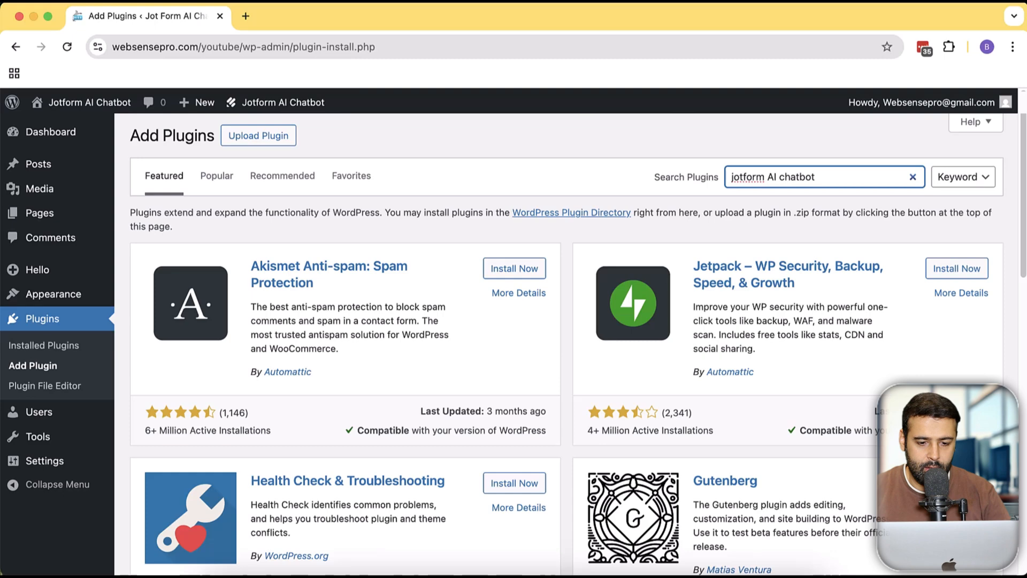
{"action": "key", "text": "Return"}
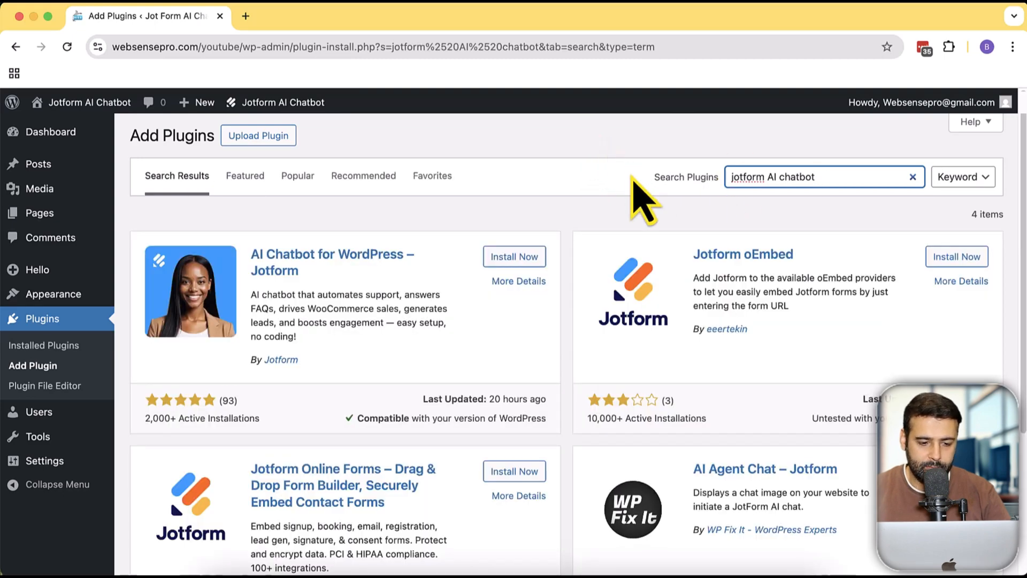
{"action": "left_click", "coordinate": [513, 255]}
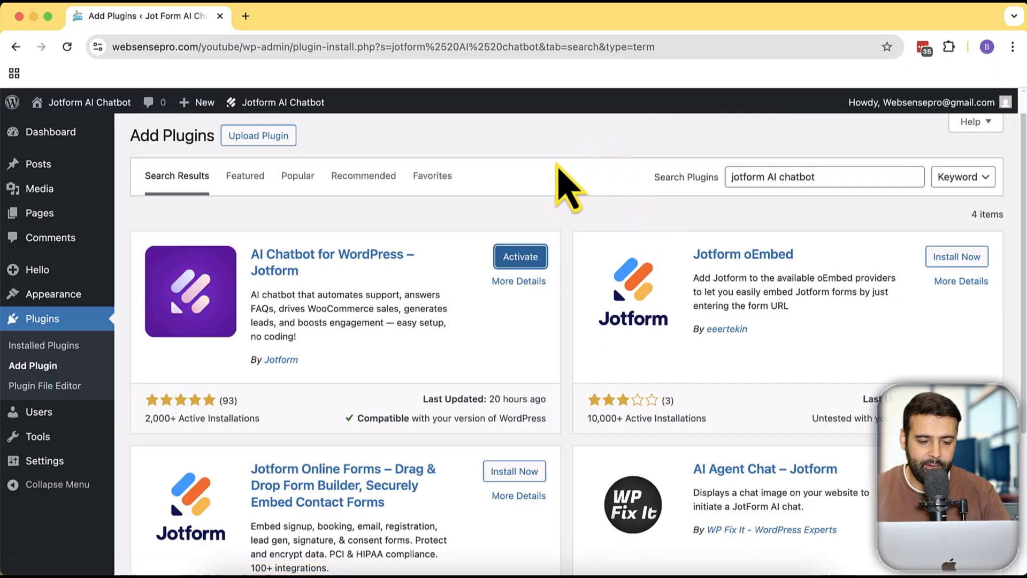
{"action": "left_click", "coordinate": [520, 255]}
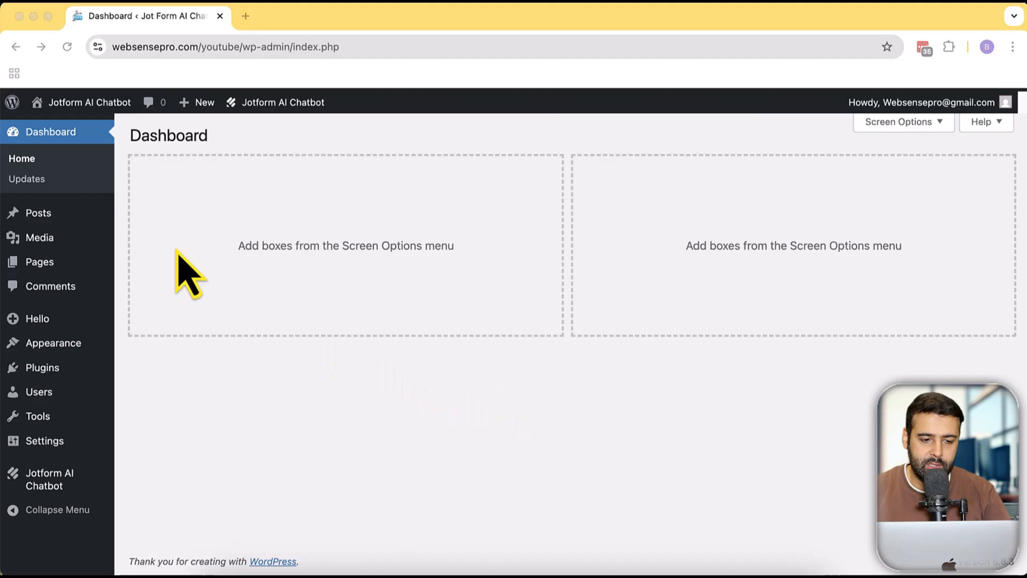
Dismiss the Jotform account access overlay on the WordPress dashboard
{"action": "left_click_drag", "start_coordinate": [5, 37], "coordinate": [583, 530]}
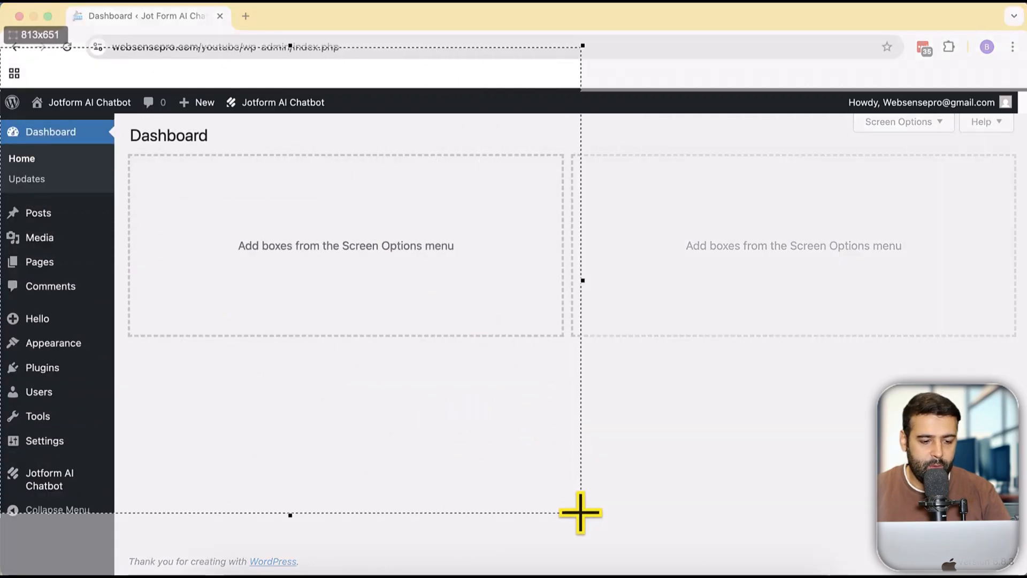
{"action": "left_click", "coordinate": [594, 409]}
{"action": "left_click_drag", "start_coordinate": [349, 394], "coordinate": [76, 467]}
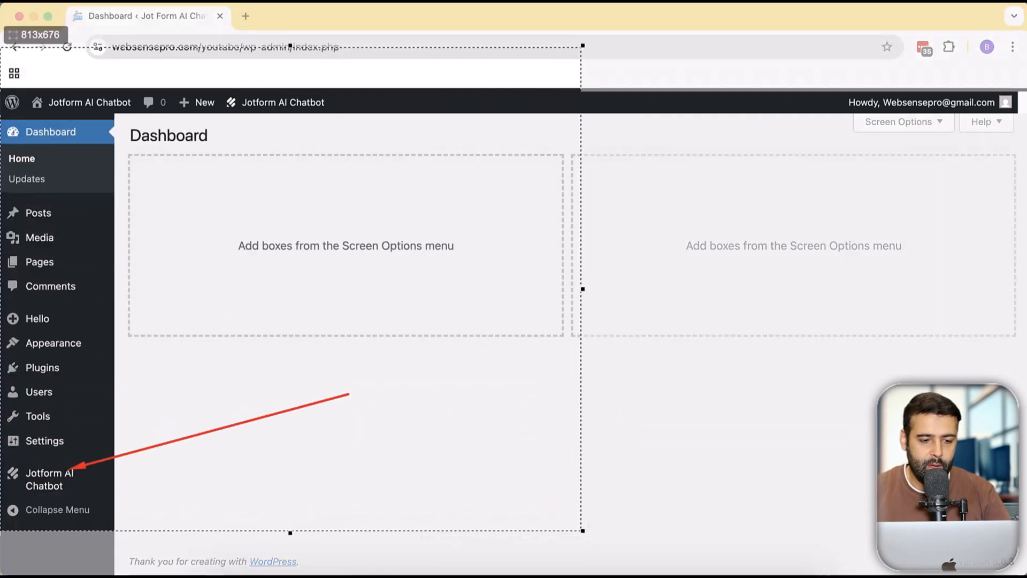
{"action": "left_click_drag", "start_coordinate": [359, 310], "coordinate": [302, 144]}
{"action": "key", "text": "Escape"}
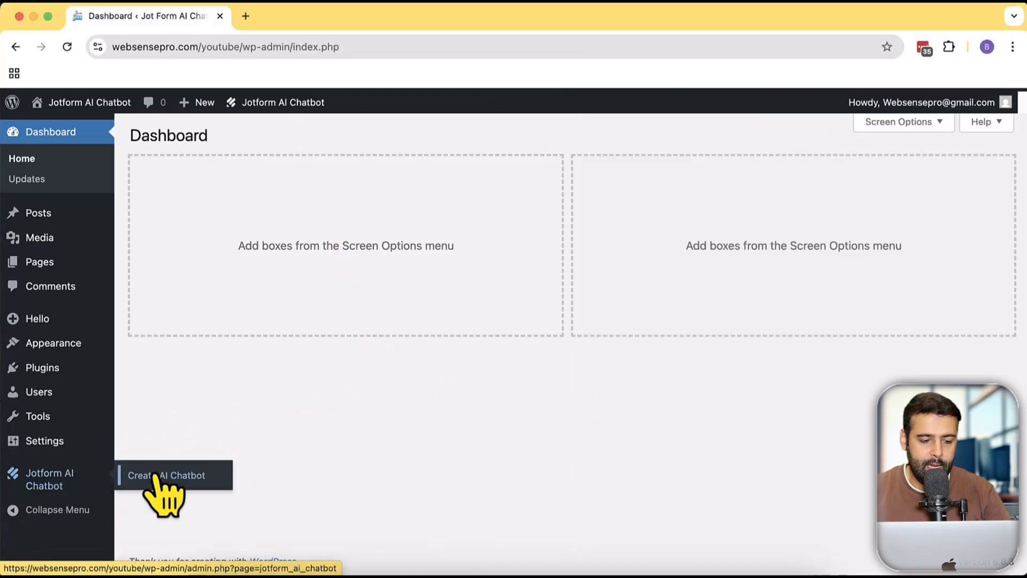
Go to Create AI Chatbot in the admin sidebar and start the setup with Let's start
{"action": "left_click", "coordinate": [164, 481]}
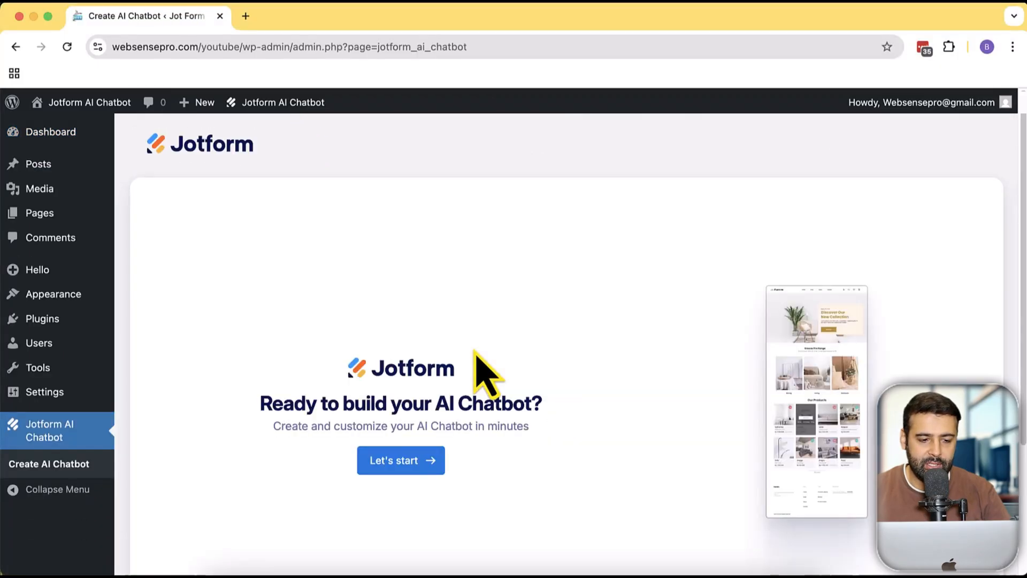
{"action": "scroll", "coordinate": [514, 321], "scroll_direction": "down", "scroll_amount": 3}
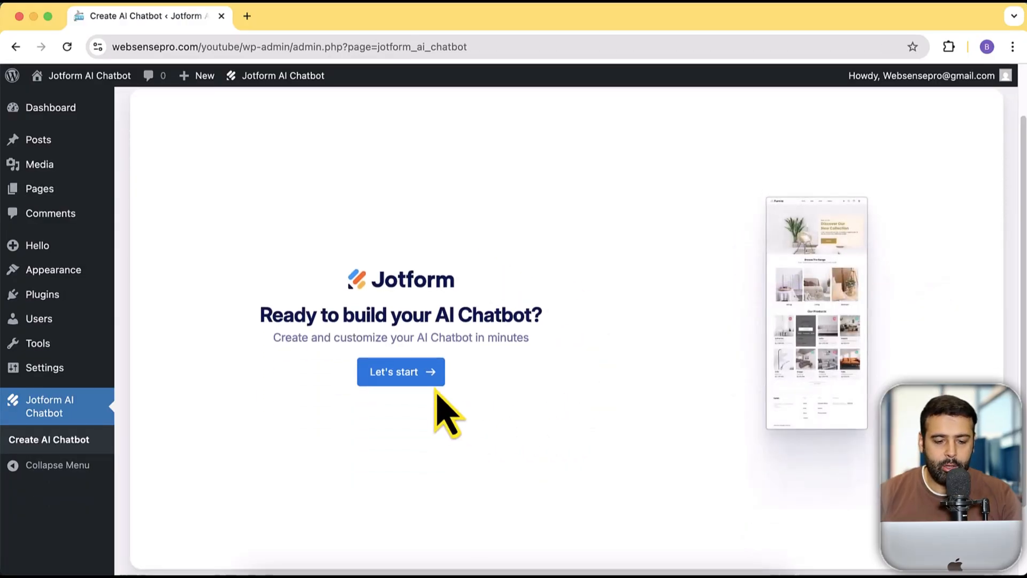
{"action": "left_click", "coordinate": [425, 377]}
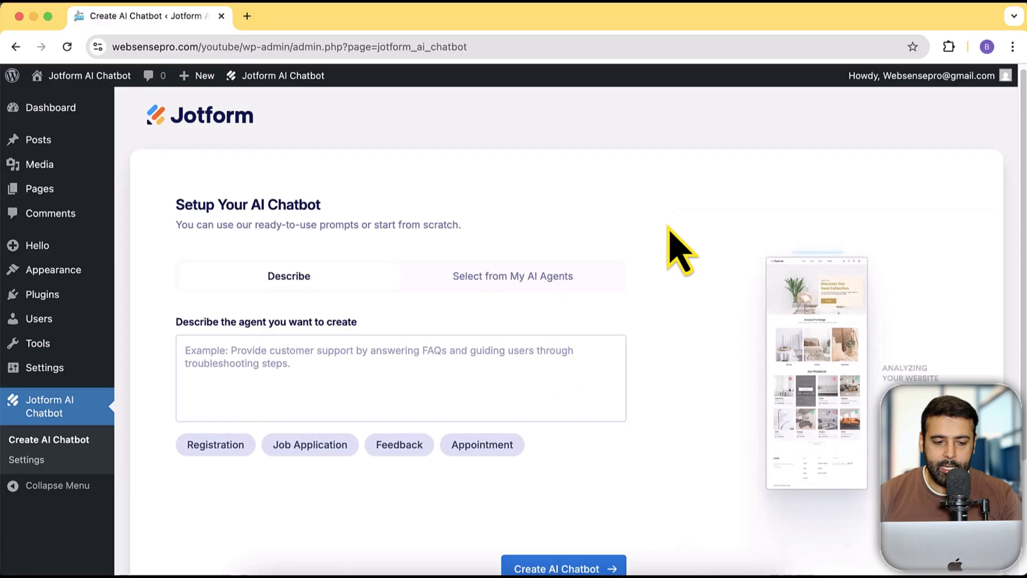
{"action": "scroll", "coordinate": [674, 241], "scroll_direction": "down", "scroll_amount": 1}
Fill the agent description with the suggested handcrafted jewelry shop support prompt
{"action": "left_click_drag", "start_coordinate": [181, 304], "coordinate": [353, 305]}
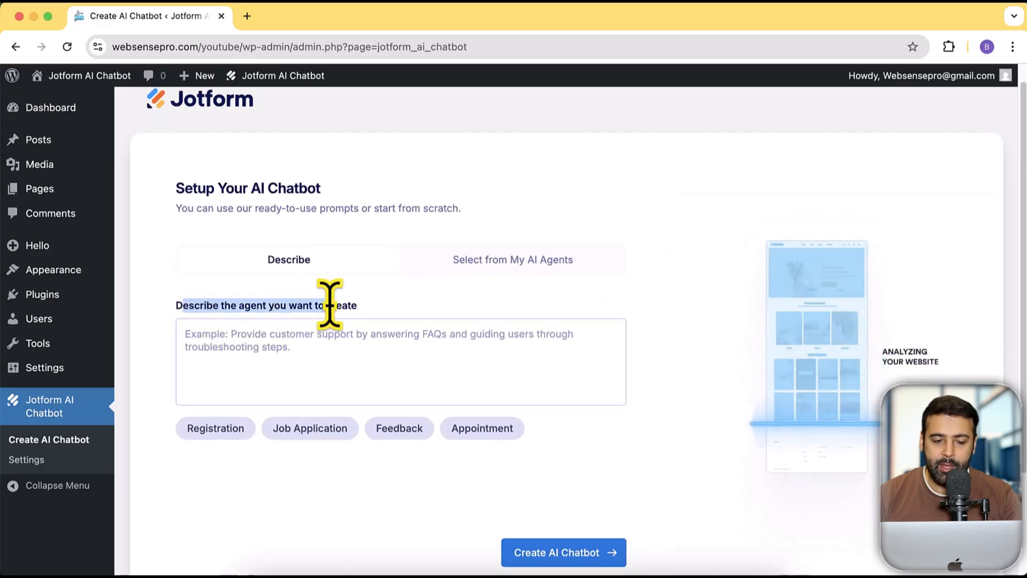
{"action": "left_click", "coordinate": [359, 358]}
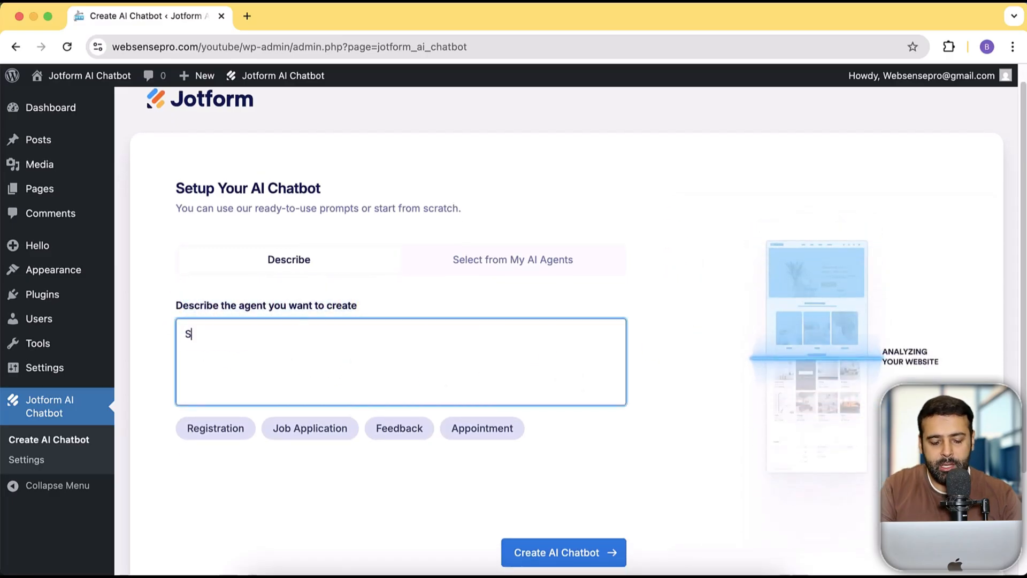
{"action": "type", "text": "Support A"}
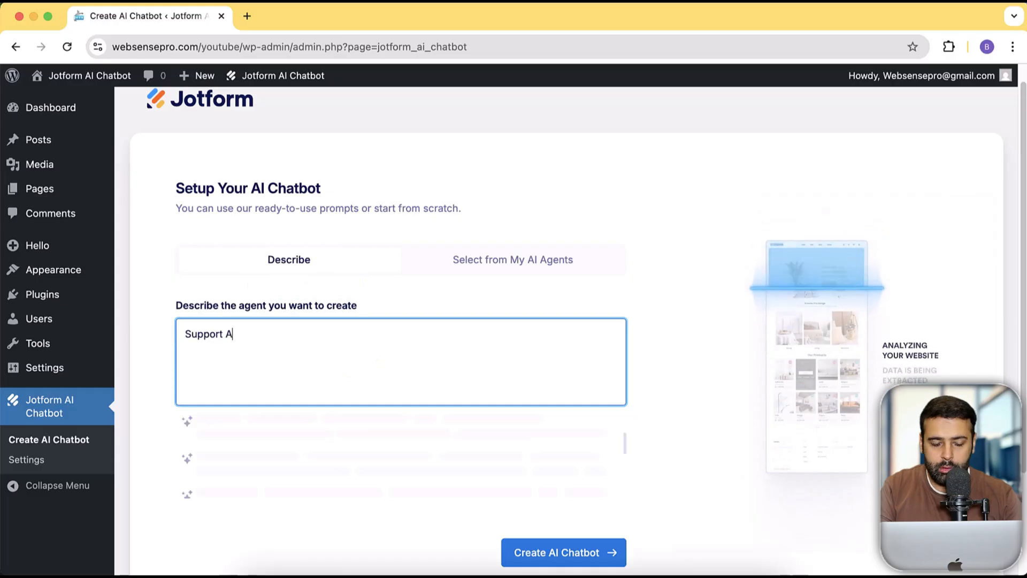
{"action": "type", "text": "gent"}
{"action": "left_click", "coordinate": [660, 271]}
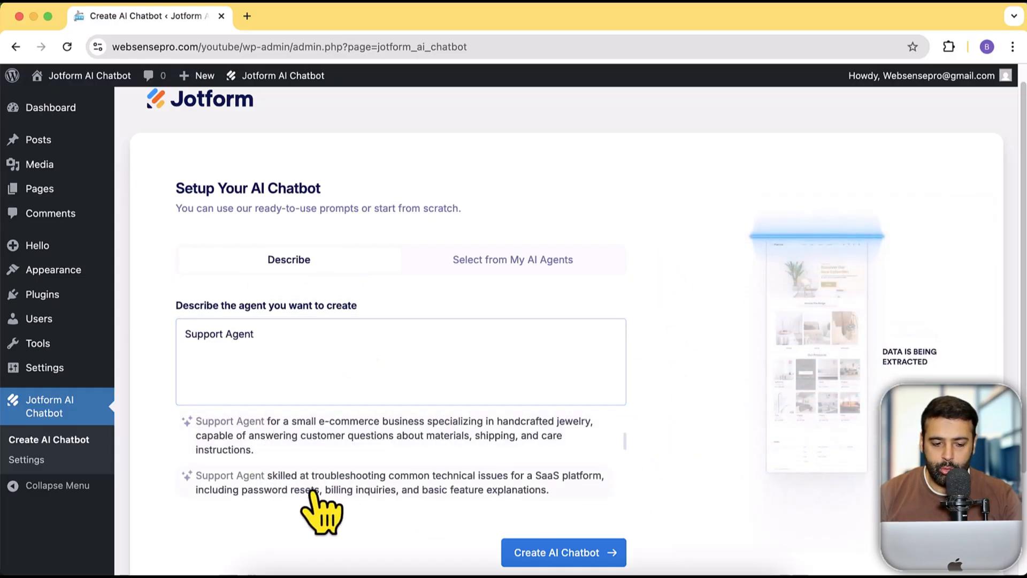
{"action": "scroll", "coordinate": [666, 322], "scroll_direction": "down", "scroll_amount": 1}
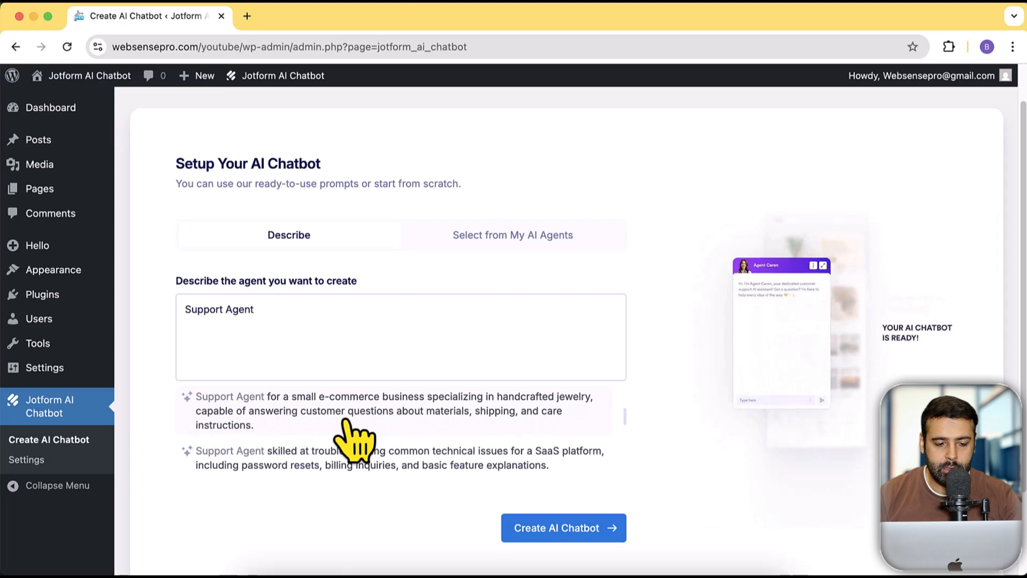
{"action": "scroll", "coordinate": [449, 425], "scroll_direction": "down", "scroll_amount": 2}
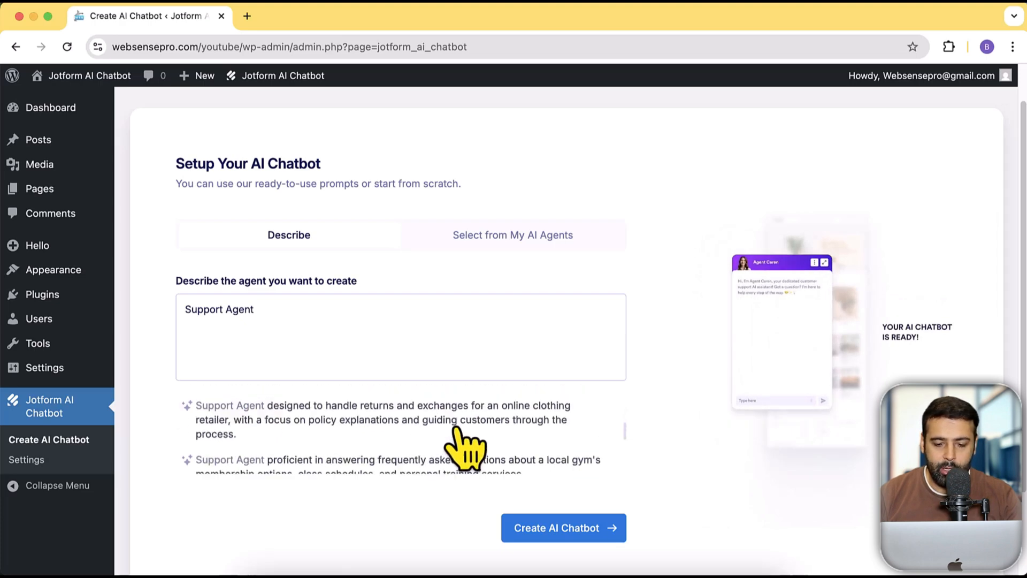
{"action": "scroll", "coordinate": [584, 433], "scroll_direction": "down", "scroll_amount": 2}
{"action": "scroll", "coordinate": [450, 418], "scroll_direction": "down", "scroll_amount": 2}
{"action": "scroll", "coordinate": [370, 393], "scroll_direction": "down", "scroll_amount": 2}
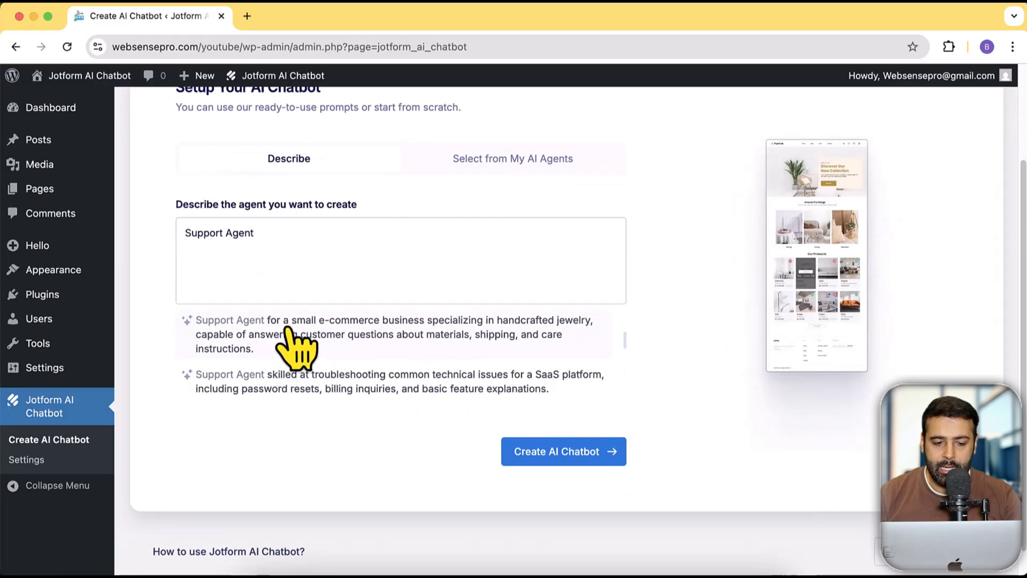
{"action": "left_click", "coordinate": [446, 341]}
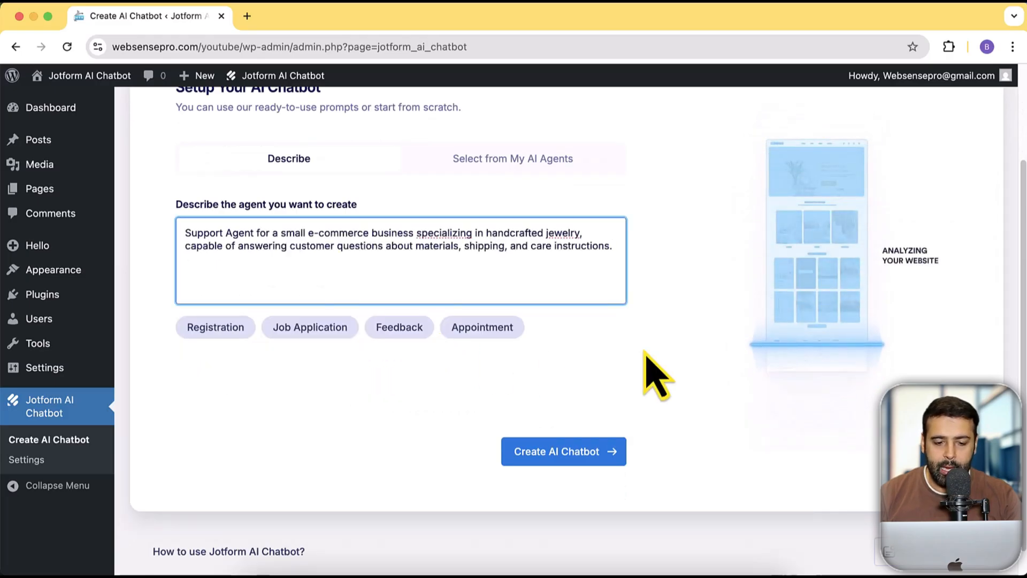
{"action": "scroll", "coordinate": [650, 370], "scroll_direction": "up", "scroll_amount": 1}
Generate the chatbot and replace its agent name with Bunny Support Agent
{"action": "left_click", "coordinate": [609, 479]}
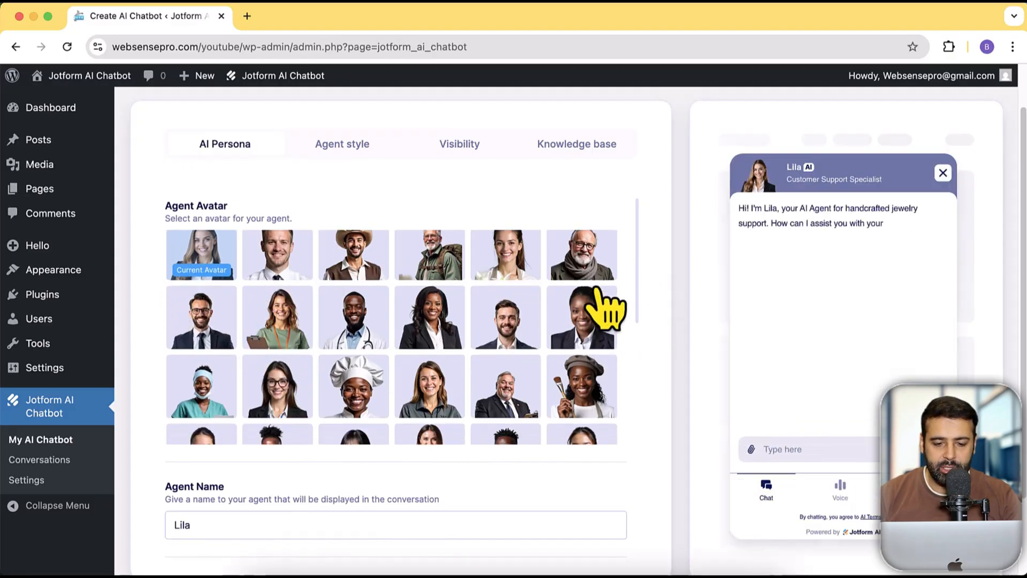
{"action": "scroll", "coordinate": [594, 319], "scroll_direction": "down", "scroll_amount": 3}
{"action": "scroll", "coordinate": [565, 377], "scroll_direction": "down", "scroll_amount": 2}
{"action": "scroll", "coordinate": [568, 384], "scroll_direction": "up", "scroll_amount": 5}
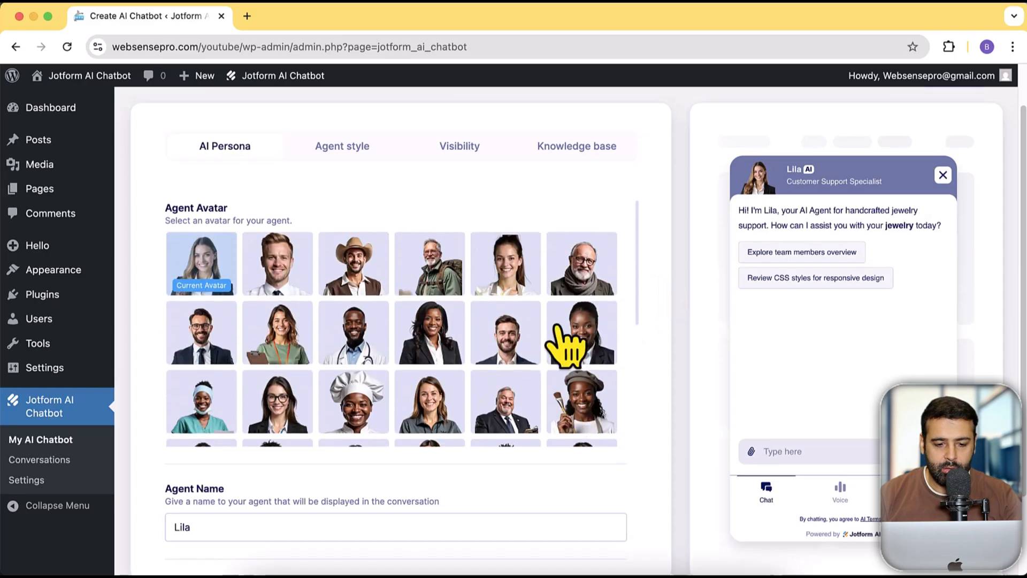
{"action": "scroll", "coordinate": [568, 346], "scroll_direction": "up", "scroll_amount": 3}
{"action": "scroll", "coordinate": [578, 321], "scroll_direction": "down", "scroll_amount": 5}
{"action": "scroll", "coordinate": [586, 361], "scroll_direction": "up", "scroll_amount": 5}
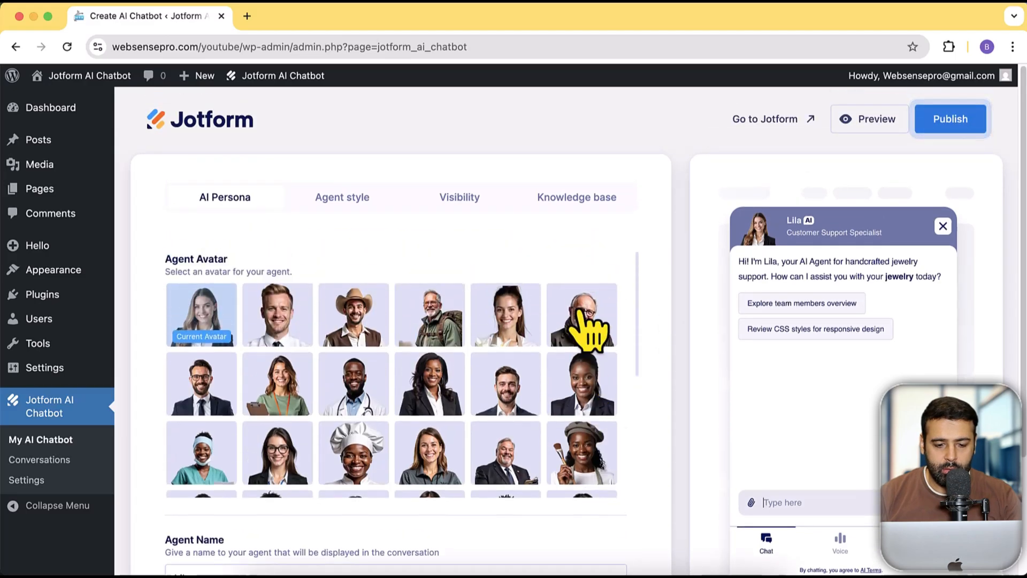
{"action": "scroll", "coordinate": [590, 373], "scroll_direction": "down", "scroll_amount": 3}
{"action": "scroll", "coordinate": [570, 353], "scroll_direction": "down", "scroll_amount": 3}
{"action": "scroll", "coordinate": [562, 341], "scroll_direction": "down", "scroll_amount": 3}
{"action": "scroll", "coordinate": [562, 341], "scroll_direction": "down", "scroll_amount": 2}
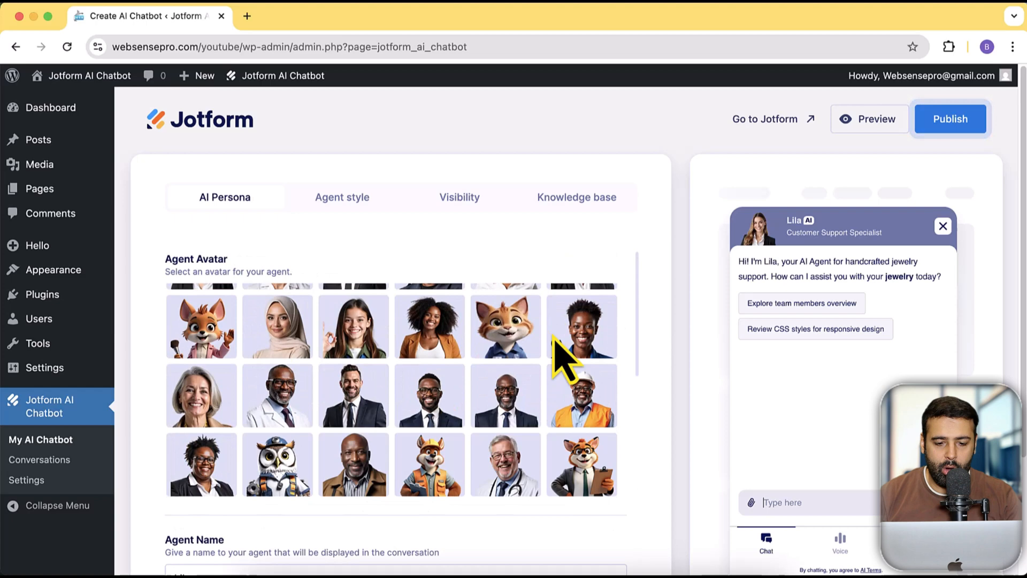
{"action": "scroll", "coordinate": [561, 345], "scroll_direction": "up", "scroll_amount": 3}
{"action": "scroll", "coordinate": [573, 375], "scroll_direction": "up", "scroll_amount": 3}
{"action": "scroll", "coordinate": [573, 375], "scroll_direction": "up", "scroll_amount": 3}
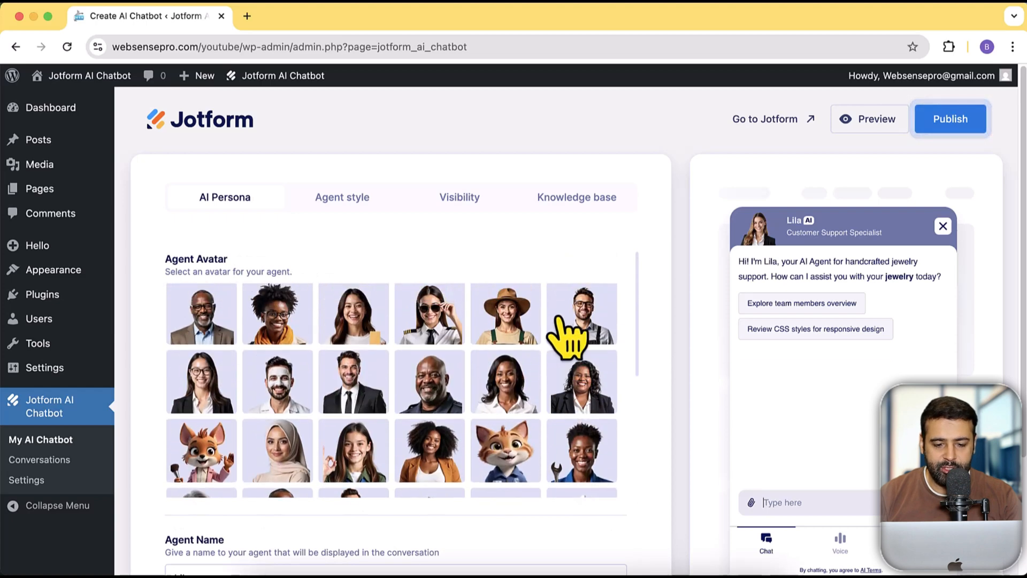
{"action": "scroll", "coordinate": [562, 353], "scroll_direction": "up", "scroll_amount": 3}
{"action": "scroll", "coordinate": [530, 401], "scroll_direction": "up", "scroll_amount": 3}
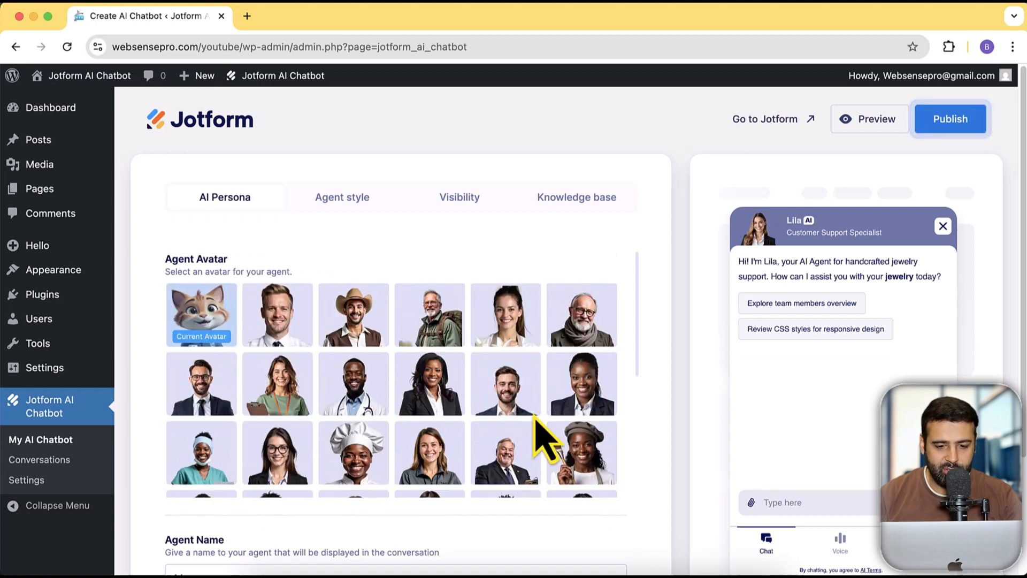
{"action": "scroll", "coordinate": [630, 324], "scroll_direction": "down", "scroll_amount": 3}
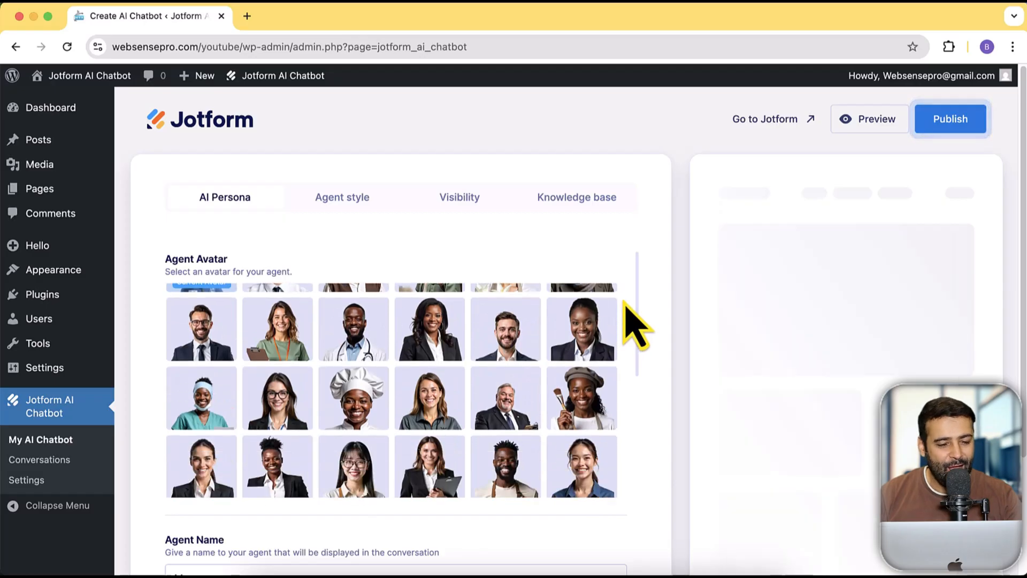
{"action": "scroll", "coordinate": [631, 333], "scroll_direction": "down", "scroll_amount": 3}
{"action": "scroll", "coordinate": [642, 337], "scroll_direction": "down", "scroll_amount": 3}
{"action": "scroll", "coordinate": [625, 232], "scroll_direction": "down", "scroll_amount": 3}
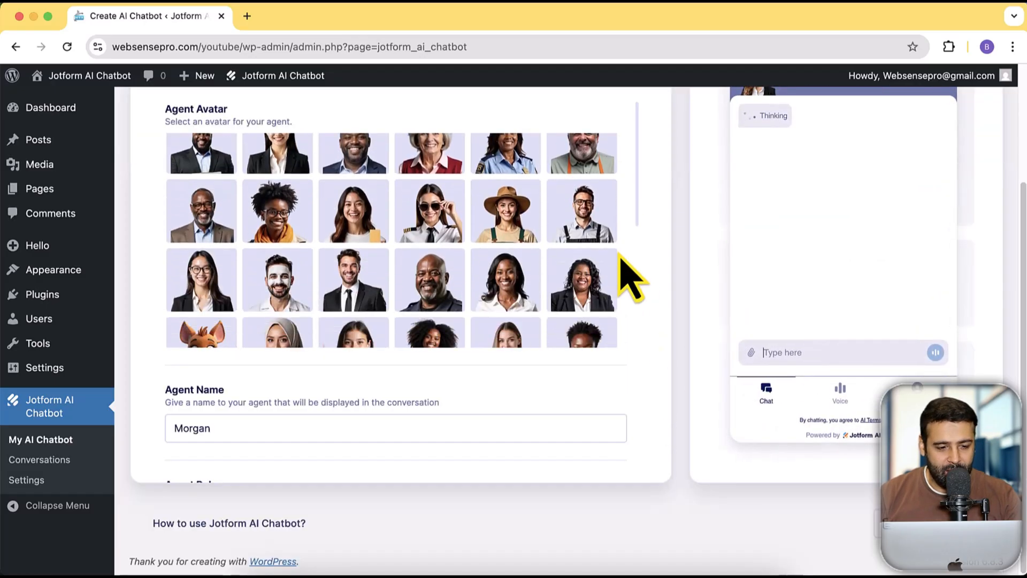
{"action": "scroll", "coordinate": [625, 257], "scroll_direction": "down", "scroll_amount": 3}
{"action": "double_click", "coordinate": [225, 428]}
{"action": "type", "text": "Bunny Support Agent"}
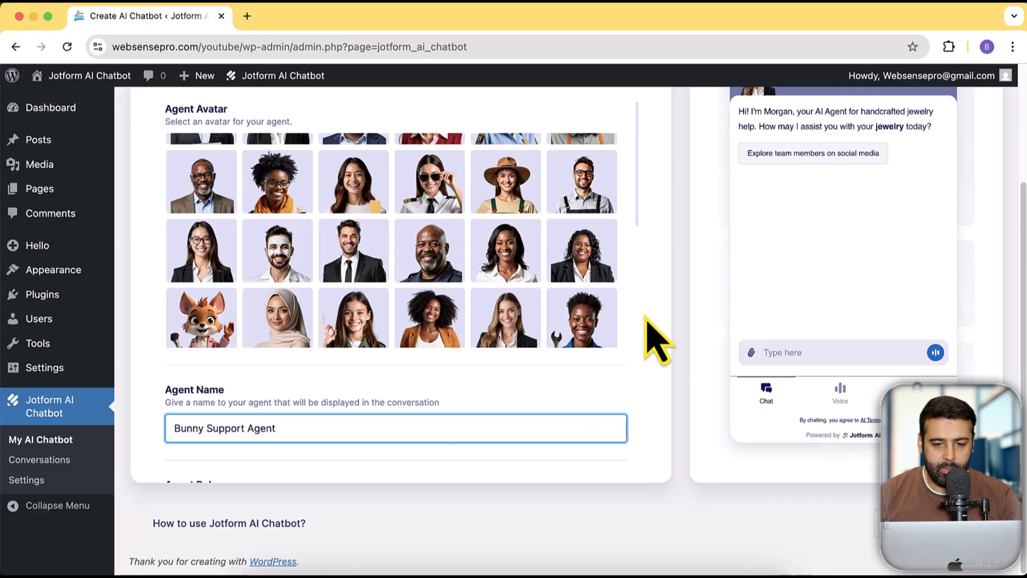
{"action": "scroll", "coordinate": [630, 293], "scroll_direction": "up", "scroll_amount": 5}
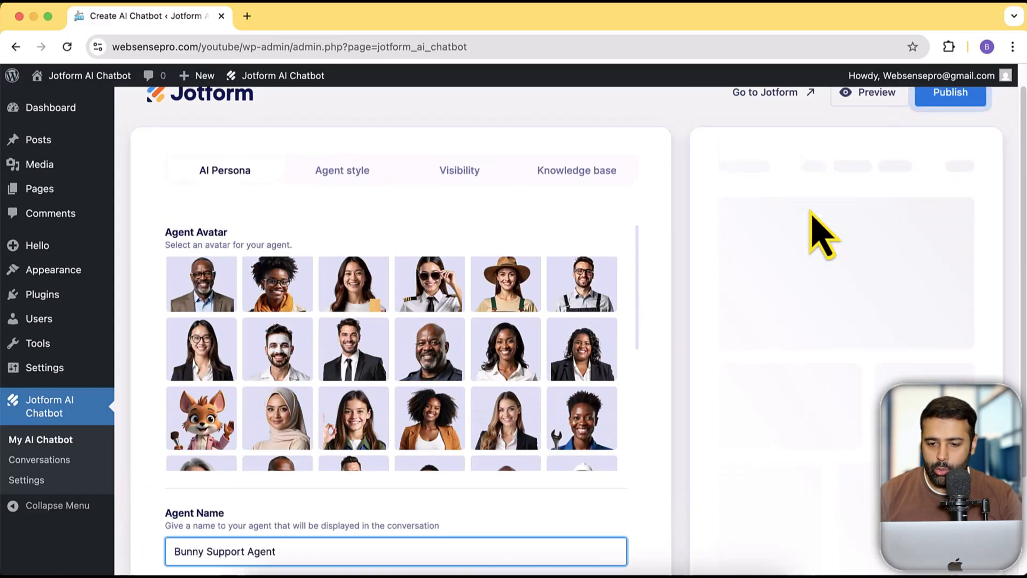
{"action": "scroll", "coordinate": [981, 293], "scroll_direction": "down", "scroll_amount": 2}
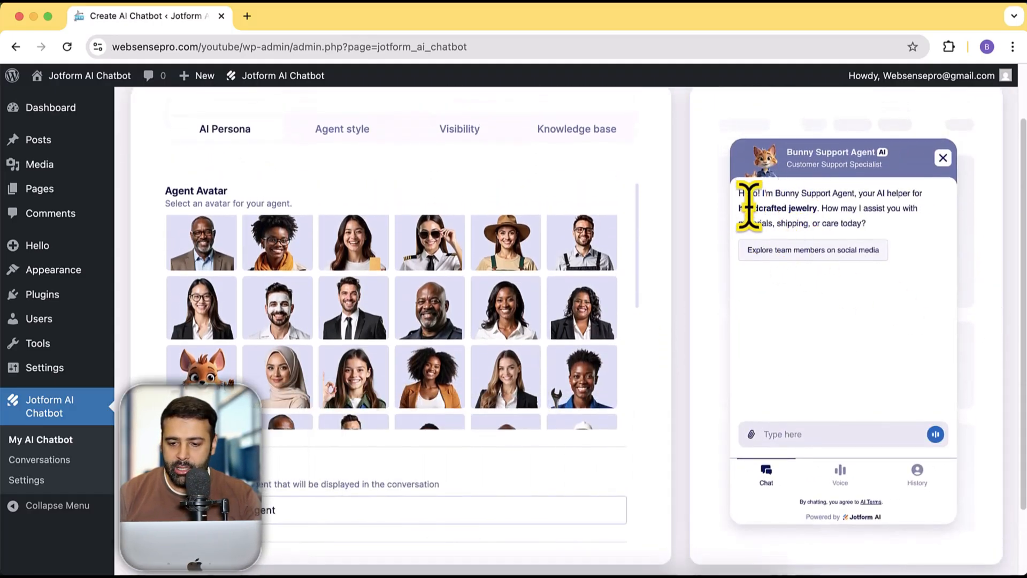
Highlight the agent's name and 'handcrafted jewelry' in the preview greeting
{"action": "left_click_drag", "start_coordinate": [740, 193], "coordinate": [852, 192]}
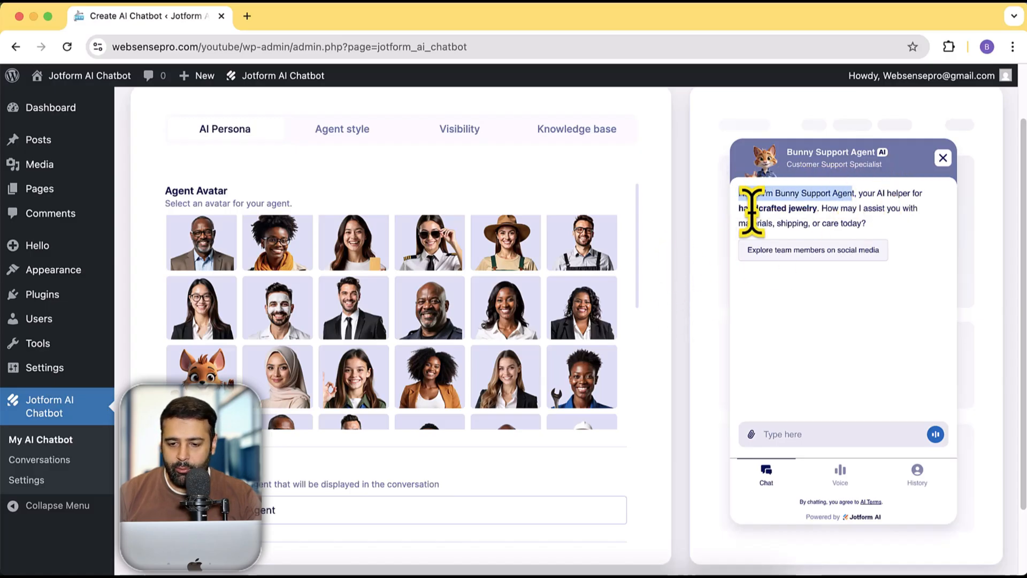
{"action": "left_click", "coordinate": [803, 201]}
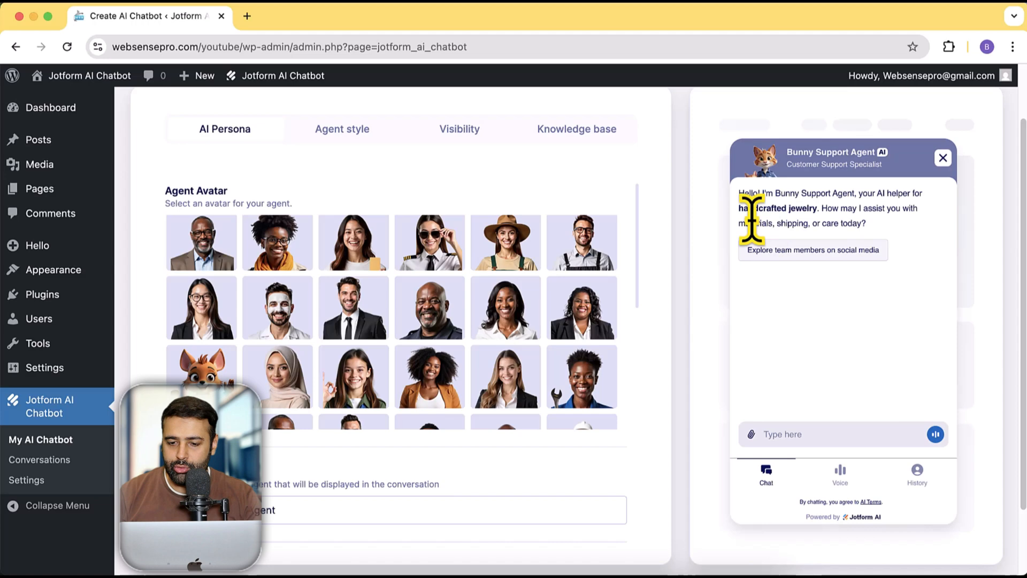
{"action": "left_click_drag", "start_coordinate": [738, 208], "coordinate": [813, 208]}
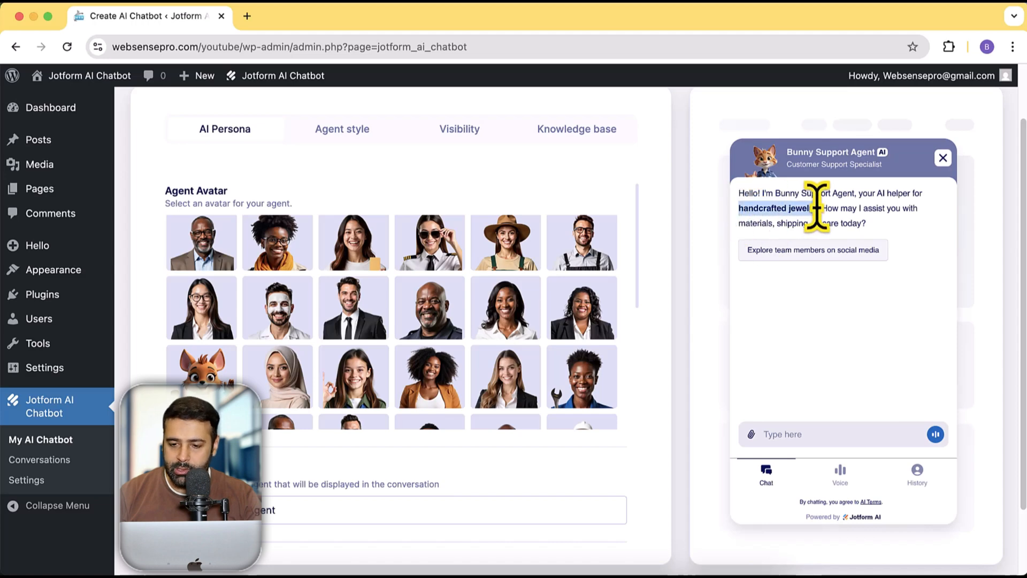
{"action": "scroll", "coordinate": [673, 345], "scroll_direction": "up", "scroll_amount": 3}
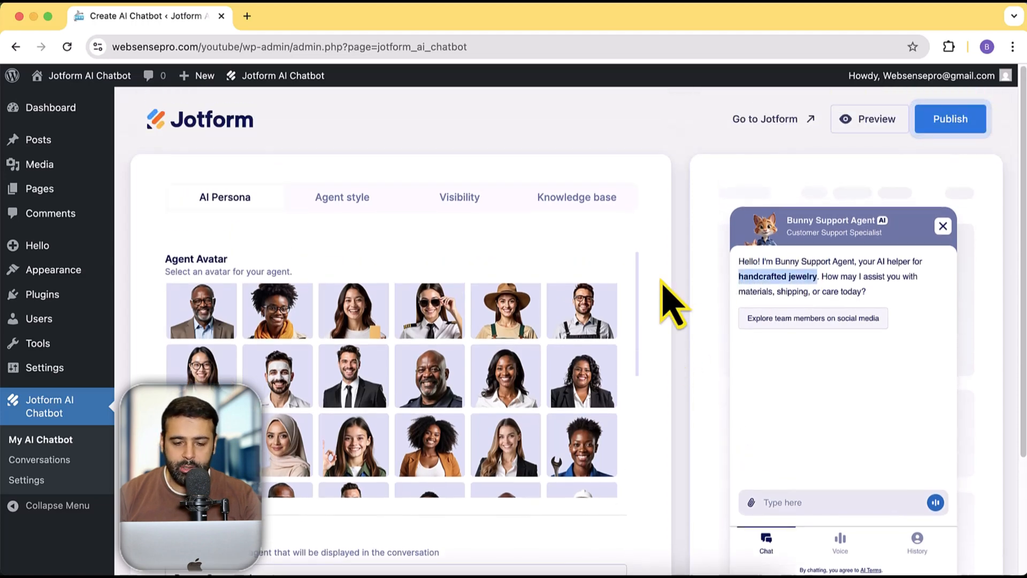
{"action": "scroll", "coordinate": [673, 303], "scroll_direction": "down", "scroll_amount": 4}
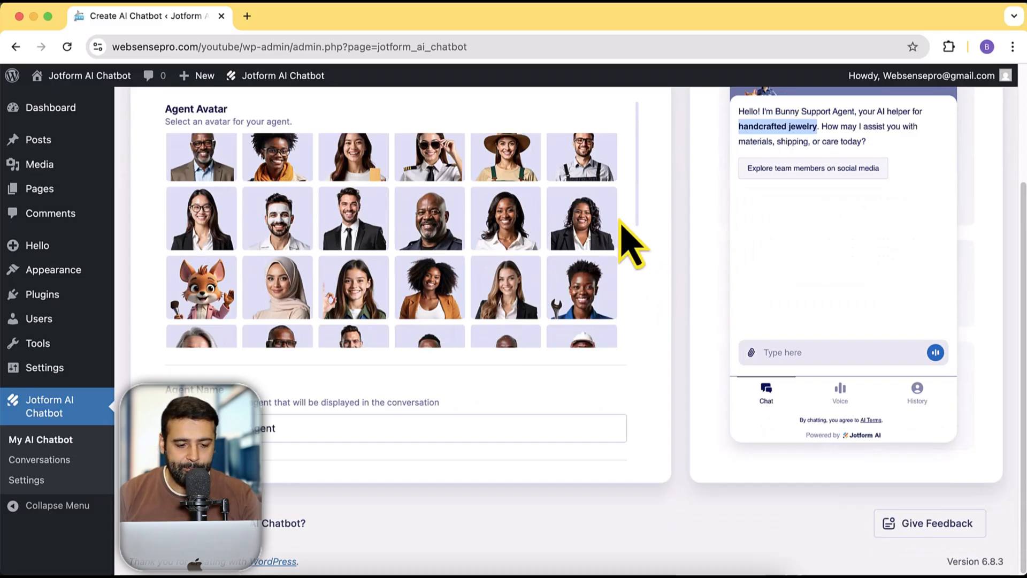
{"action": "scroll", "coordinate": [635, 237], "scroll_direction": "down", "scroll_amount": 5}
{"action": "scroll", "coordinate": [618, 305], "scroll_direction": "down", "scroll_amount": 4}
{"action": "scroll", "coordinate": [615, 317], "scroll_direction": "down", "scroll_amount": 3}
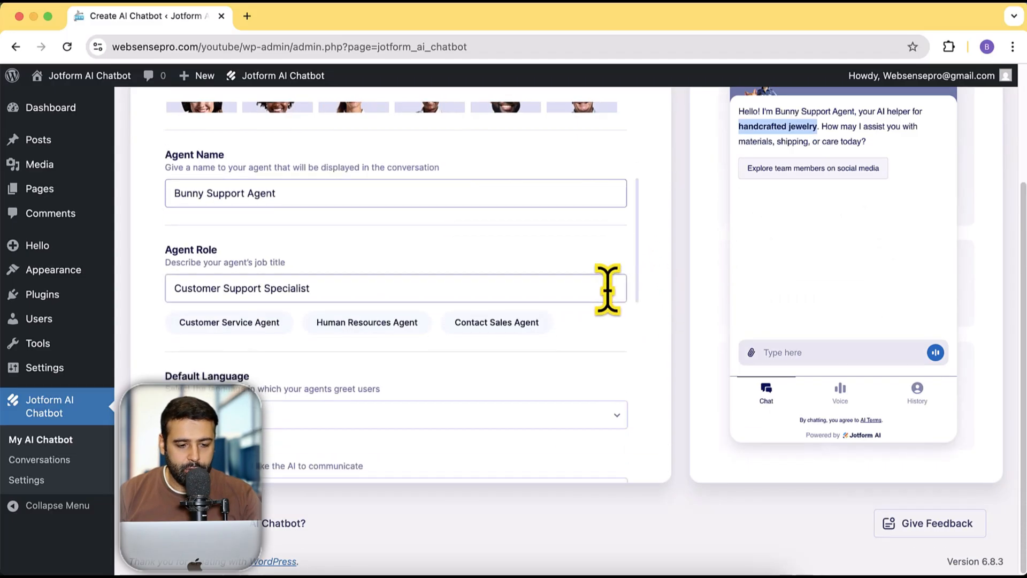
{"action": "left_click_drag", "start_coordinate": [610, 287], "coordinate": [158, 303]}
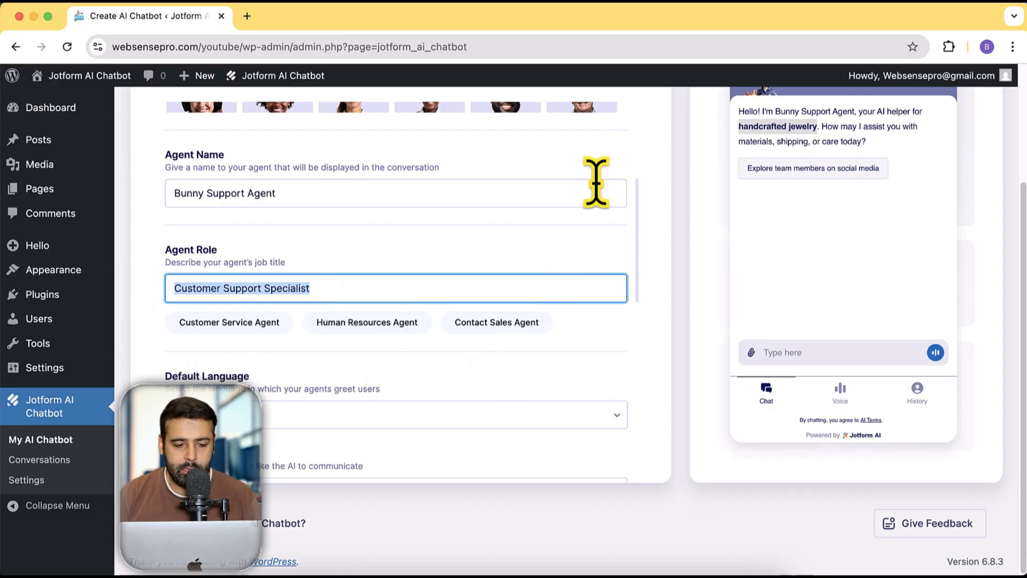
{"action": "scroll", "coordinate": [596, 183], "scroll_direction": "down", "scroll_amount": 2}
{"action": "scroll", "coordinate": [626, 193], "scroll_direction": "down", "scroll_amount": 2}
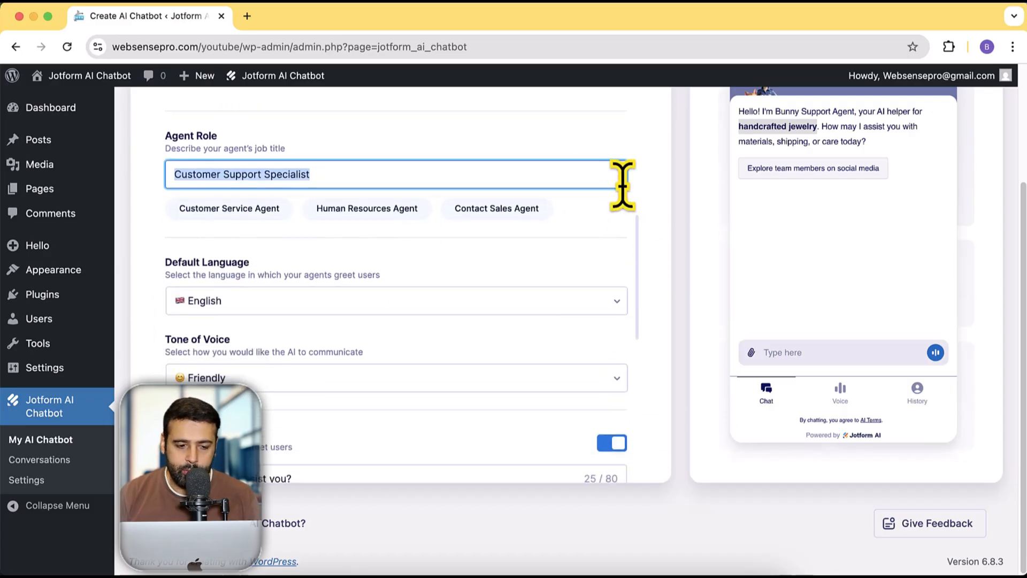
{"action": "scroll", "coordinate": [626, 193], "scroll_direction": "down", "scroll_amount": 1}
{"action": "scroll", "coordinate": [530, 233], "scroll_direction": "down", "scroll_amount": 2}
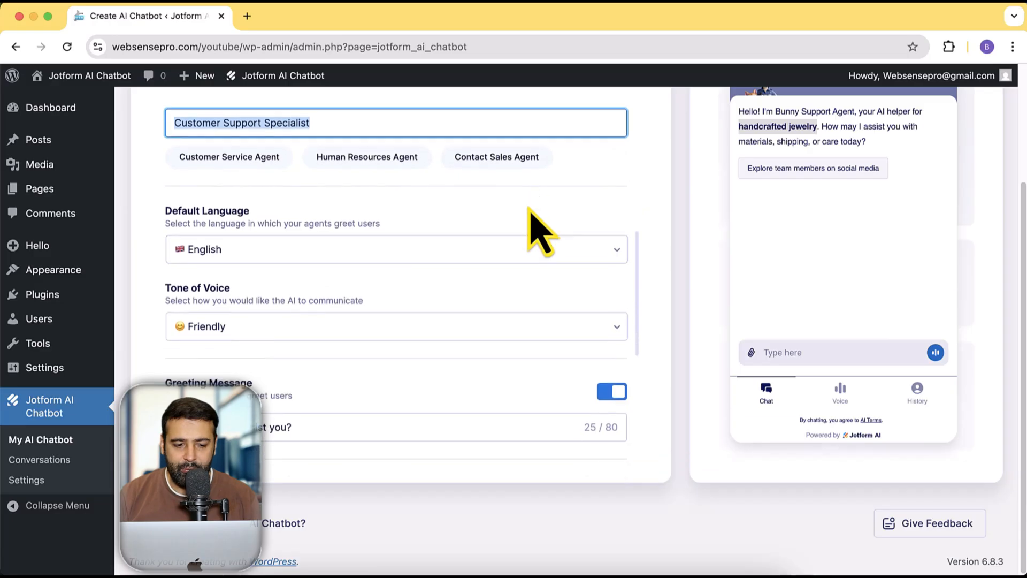
{"action": "scroll", "coordinate": [449, 257], "scroll_direction": "down", "scroll_amount": 2}
{"action": "scroll", "coordinate": [450, 257], "scroll_direction": "down", "scroll_amount": 1}
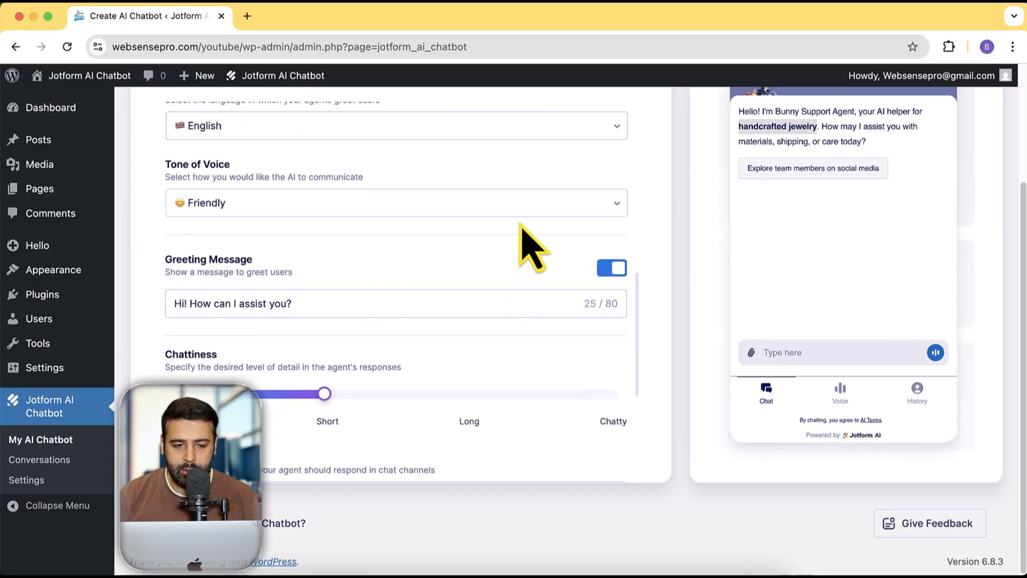
{"action": "left_click", "coordinate": [525, 205]}
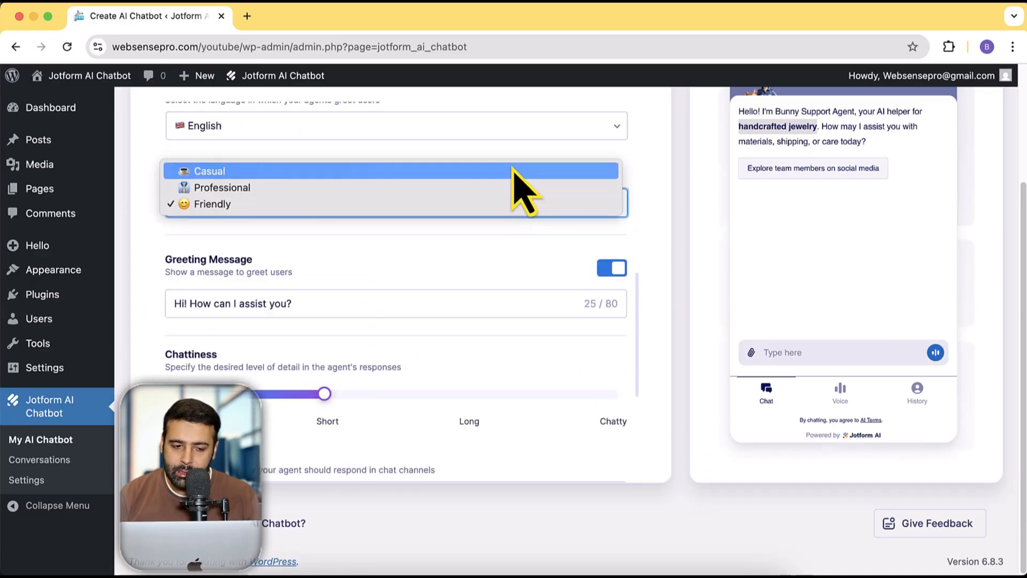
{"action": "left_click", "coordinate": [518, 277]}
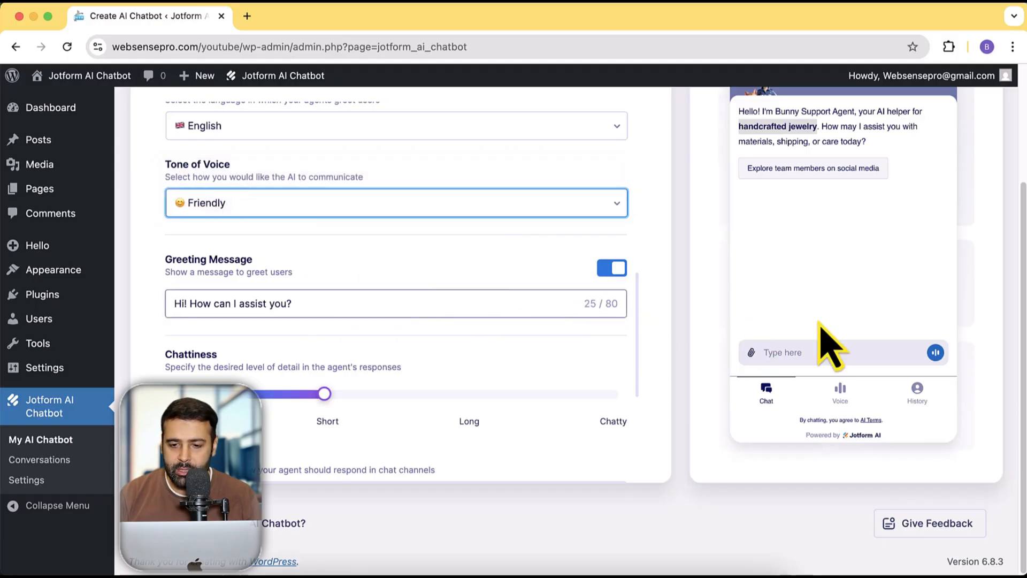
{"action": "left_click_drag", "start_coordinate": [739, 114], "coordinate": [841, 117]}
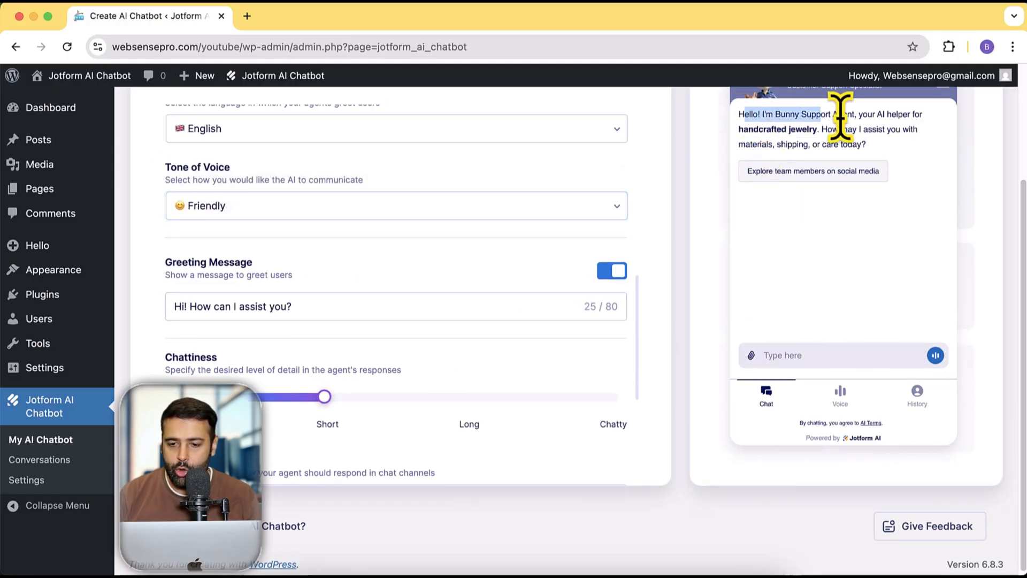
{"action": "left_click_drag", "start_coordinate": [353, 306], "coordinate": [132, 337]}
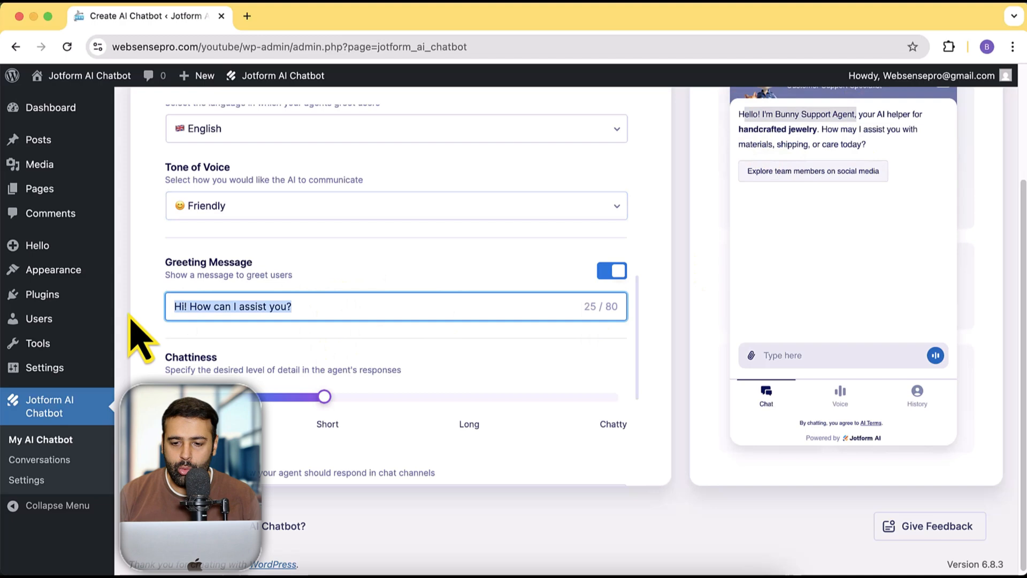
{"action": "scroll", "coordinate": [622, 273], "scroll_direction": "down", "scroll_amount": 3}
{"action": "scroll", "coordinate": [614, 313], "scroll_direction": "down", "scroll_amount": 3}
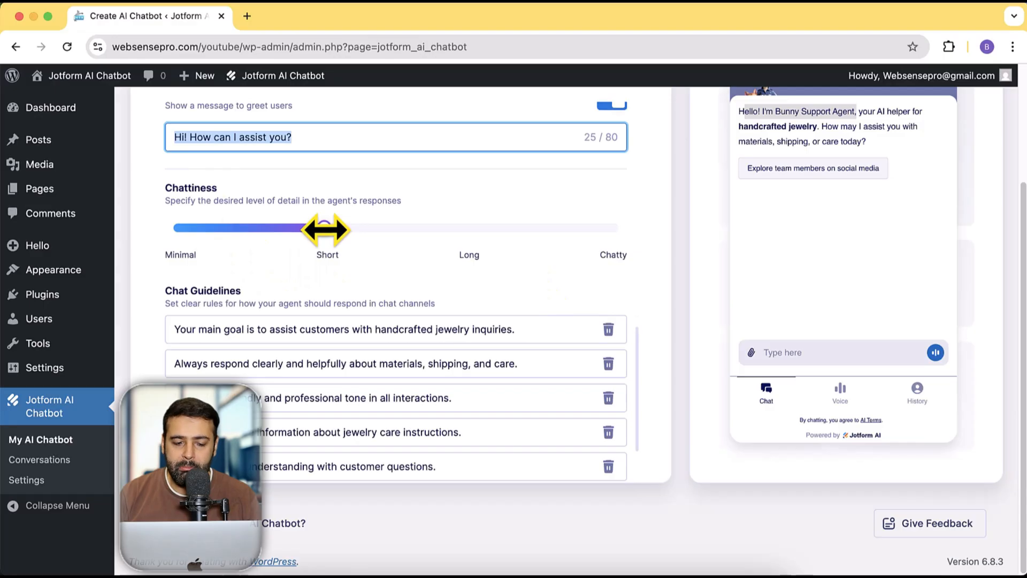
{"action": "mouse_move", "coordinate": [325, 230]}
{"action": "left_mouse_down"}
{"action": "mouse_move", "coordinate": [179, 230]}
{"action": "mouse_move", "coordinate": [469, 229]}
{"action": "left_mouse_up"}
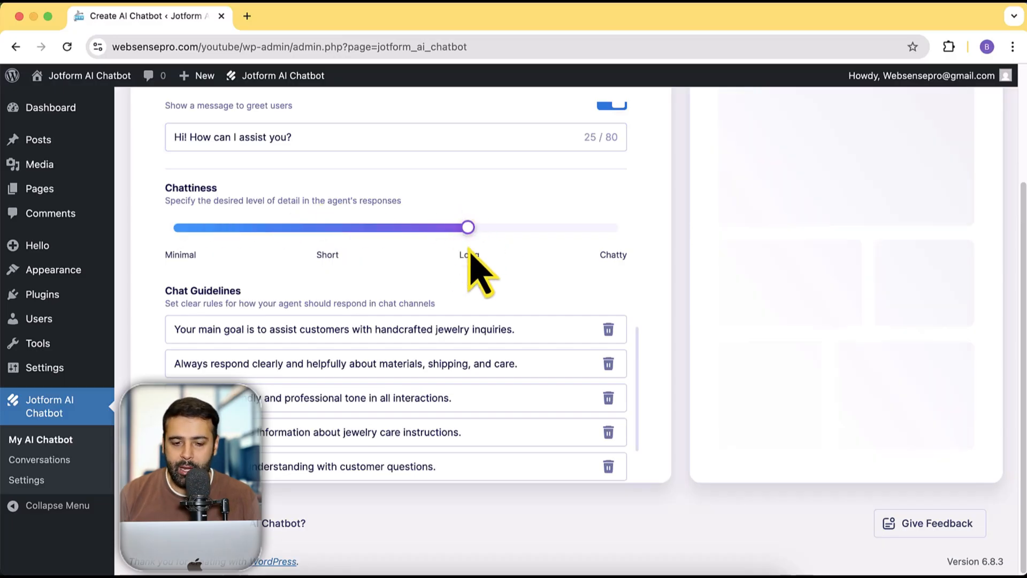
{"action": "left_click_drag", "start_coordinate": [465, 228], "coordinate": [612, 228]}
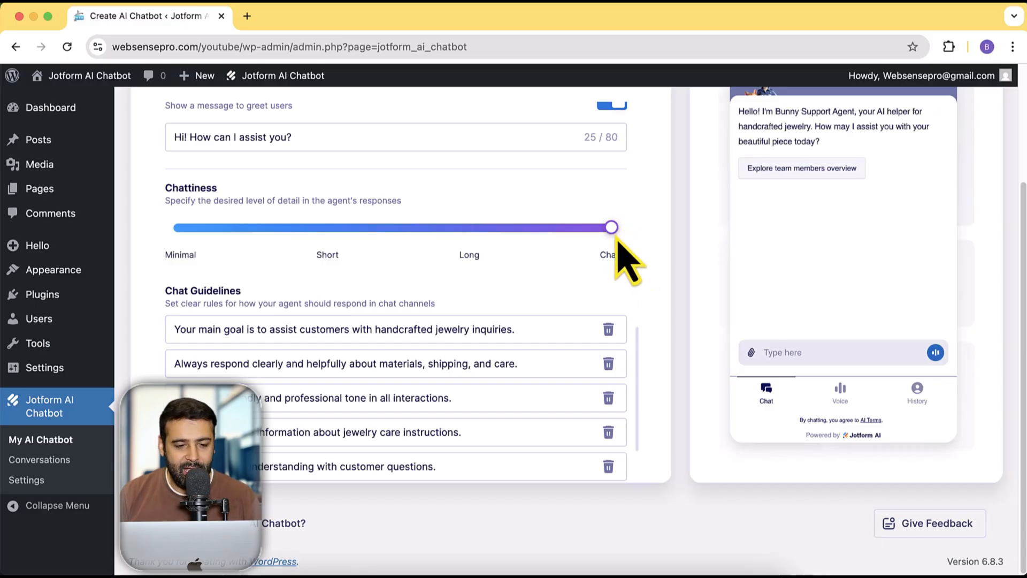
{"action": "left_click_drag", "start_coordinate": [611, 228], "coordinate": [324, 227]}
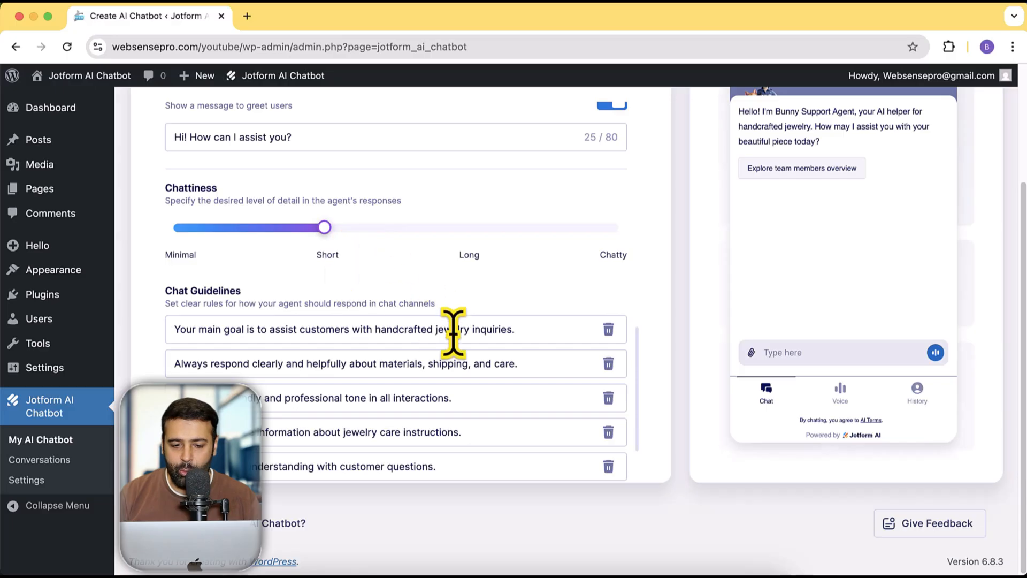
{"action": "scroll", "coordinate": [497, 314], "scroll_direction": "down", "scroll_amount": 3}
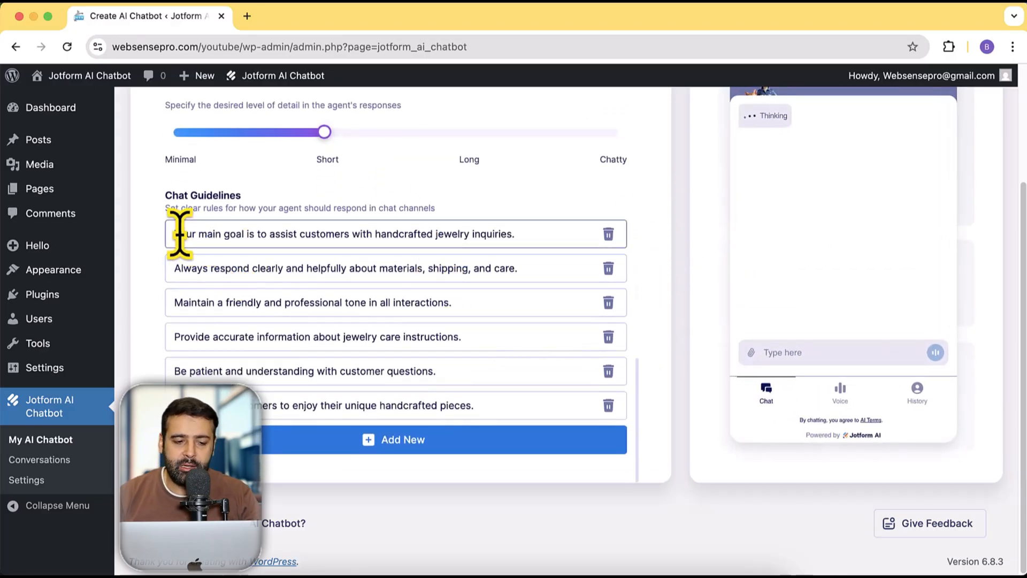
{"action": "left_click_drag", "start_coordinate": [176, 234], "coordinate": [552, 234]}
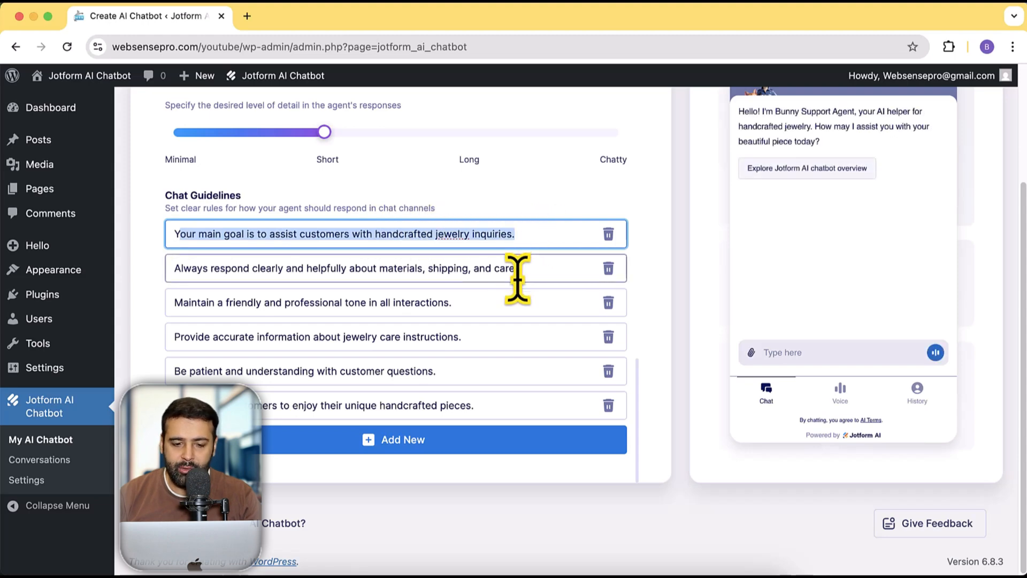
{"action": "left_click", "coordinate": [444, 234]}
{"action": "left_click_drag", "start_coordinate": [433, 234], "coordinate": [508, 234]}
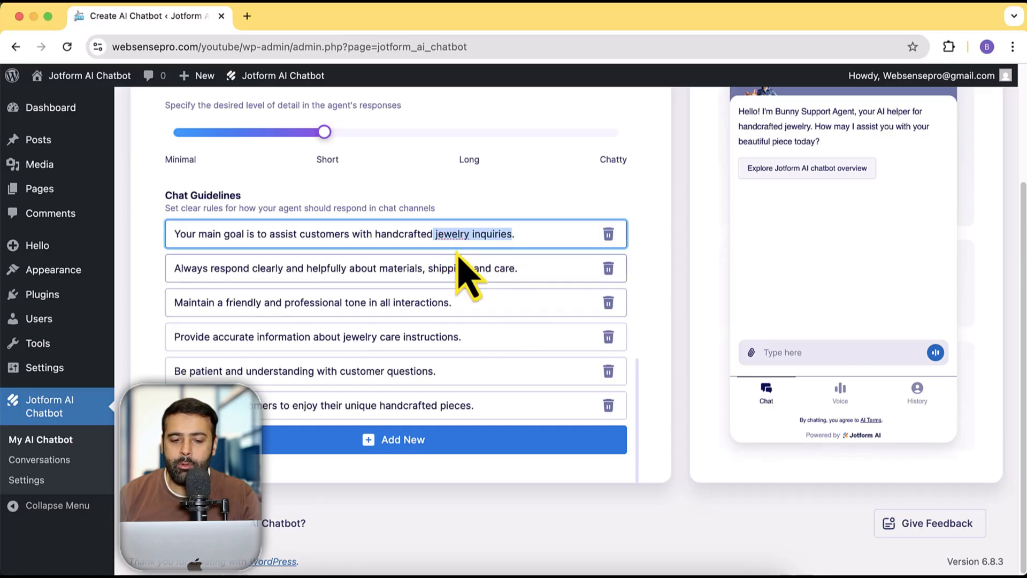
{"action": "left_click", "coordinate": [514, 233]}
{"action": "left_click_drag", "start_coordinate": [434, 233], "coordinate": [546, 234]}
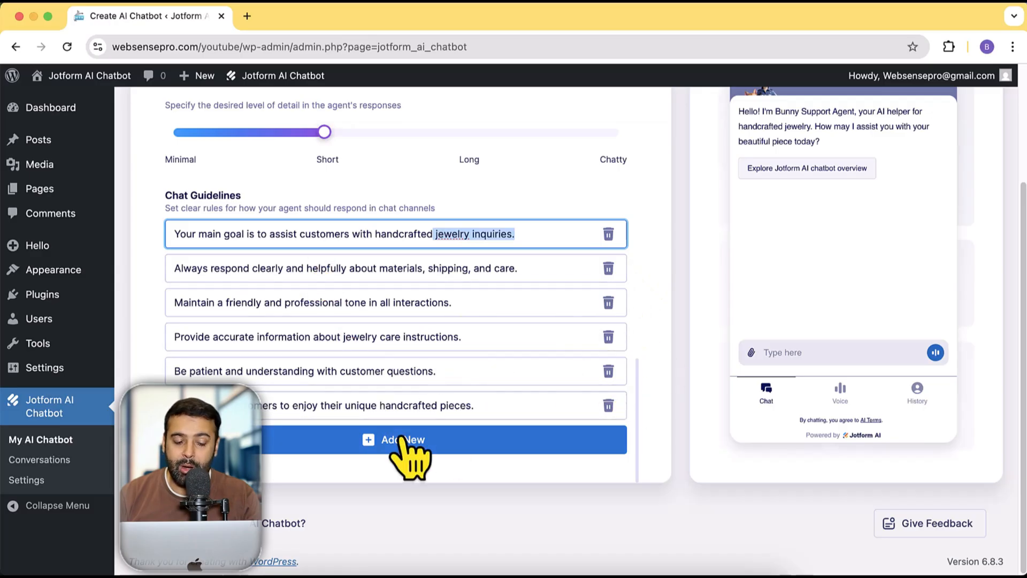
{"action": "scroll", "coordinate": [658, 361], "scroll_direction": "up", "scroll_amount": 5}
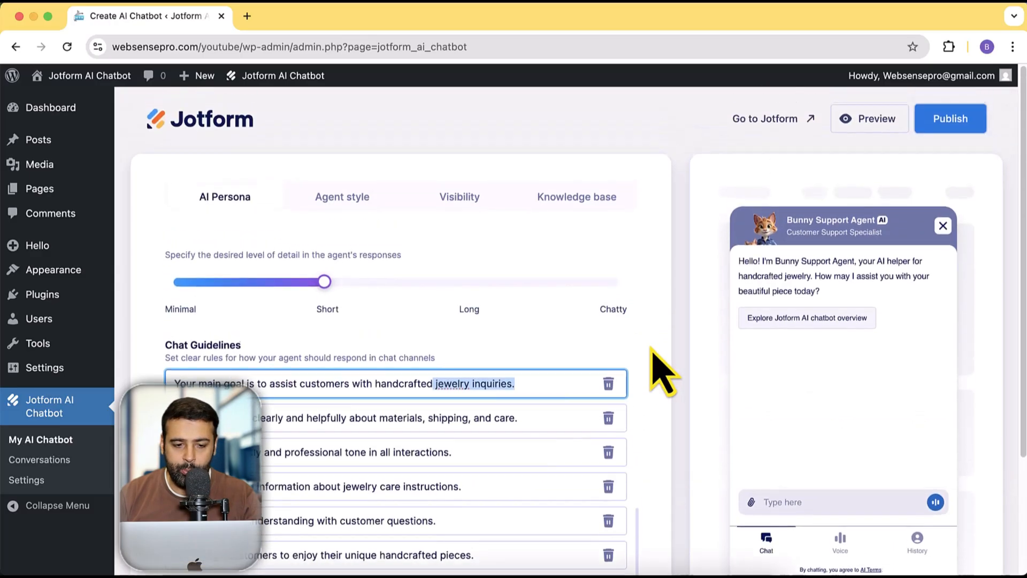
Review the Agent style settings: teal scheme with #035C5F as start and end background colours
{"action": "left_click", "coordinate": [342, 197]}
{"action": "scroll", "coordinate": [658, 256], "scroll_direction": "down", "scroll_amount": 4}
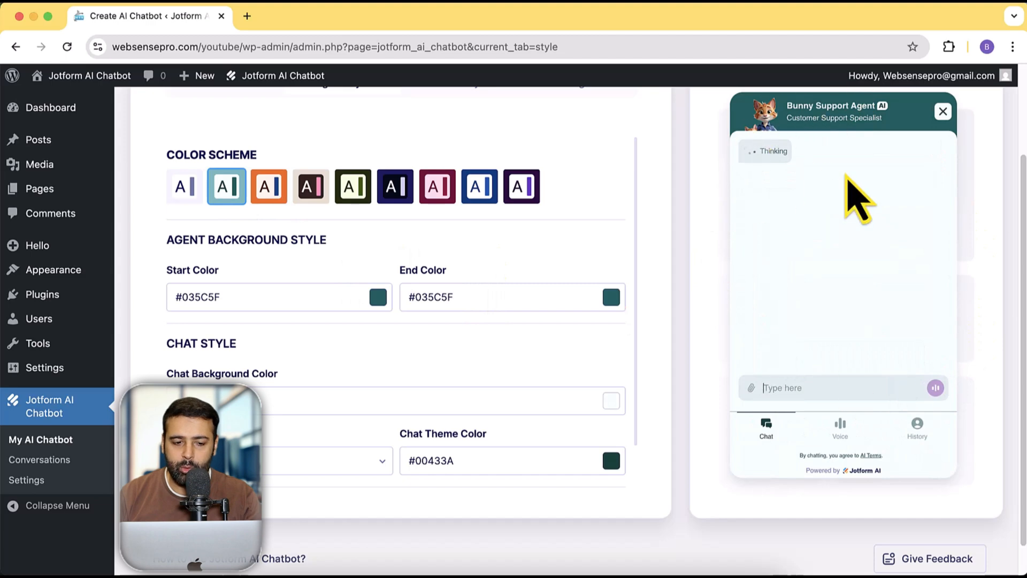
{"action": "double_click", "coordinate": [178, 301]}
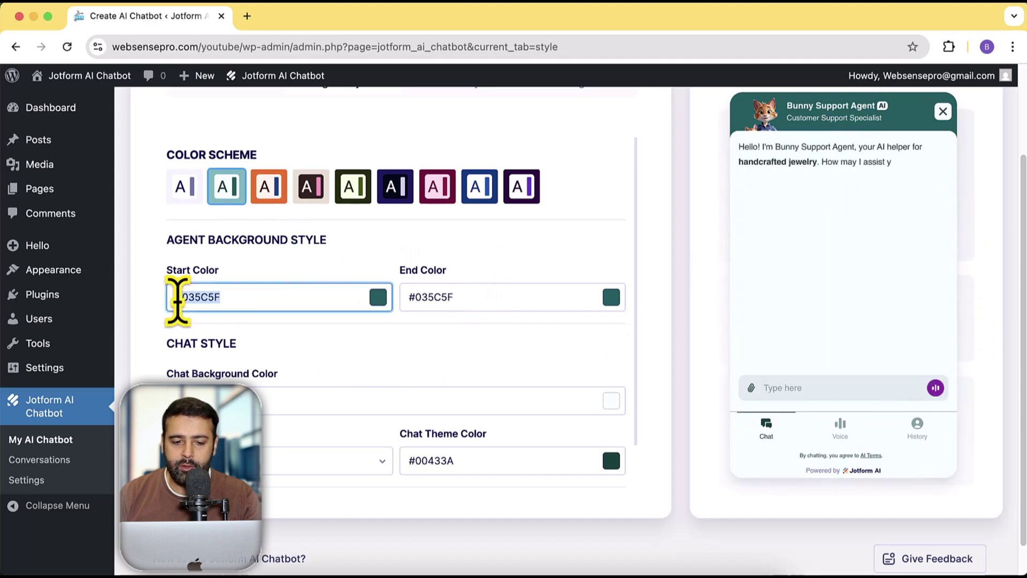
{"action": "double_click", "coordinate": [485, 297]}
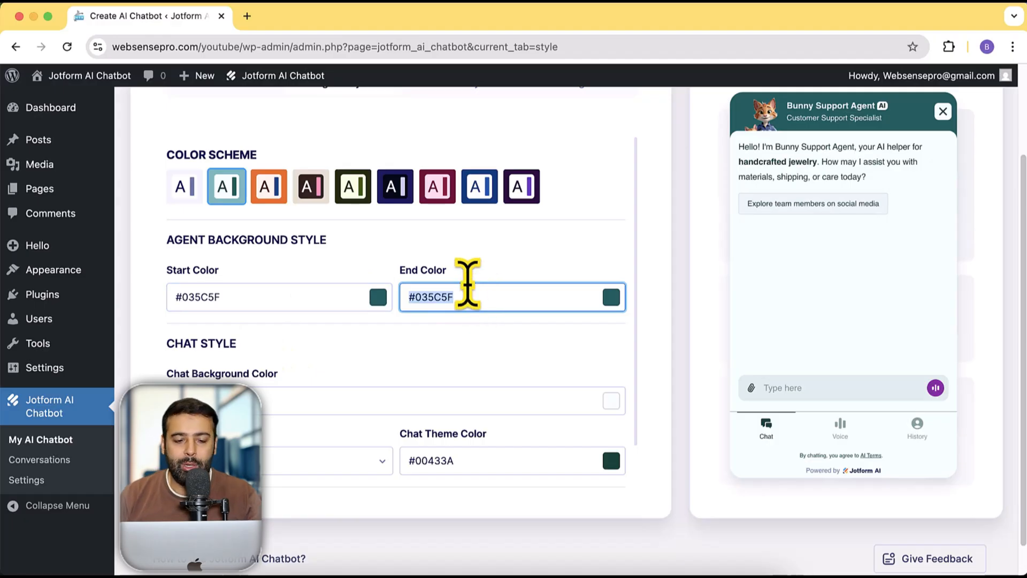
{"action": "scroll", "coordinate": [594, 201], "scroll_direction": "down", "scroll_amount": 2}
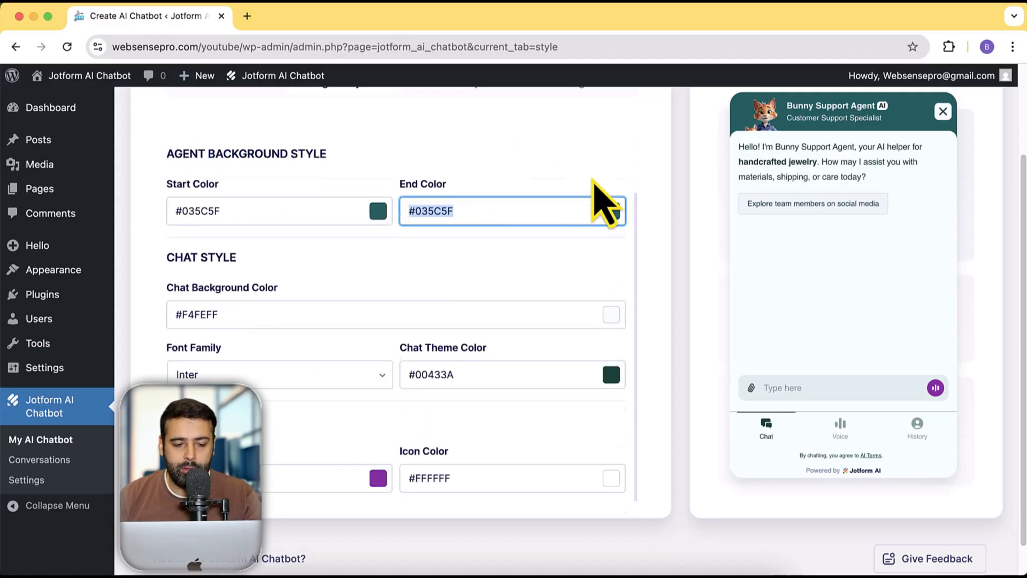
{"action": "scroll", "coordinate": [618, 217], "scroll_direction": "down", "scroll_amount": 1}
{"action": "scroll", "coordinate": [619, 219], "scroll_direction": "down", "scroll_amount": 1}
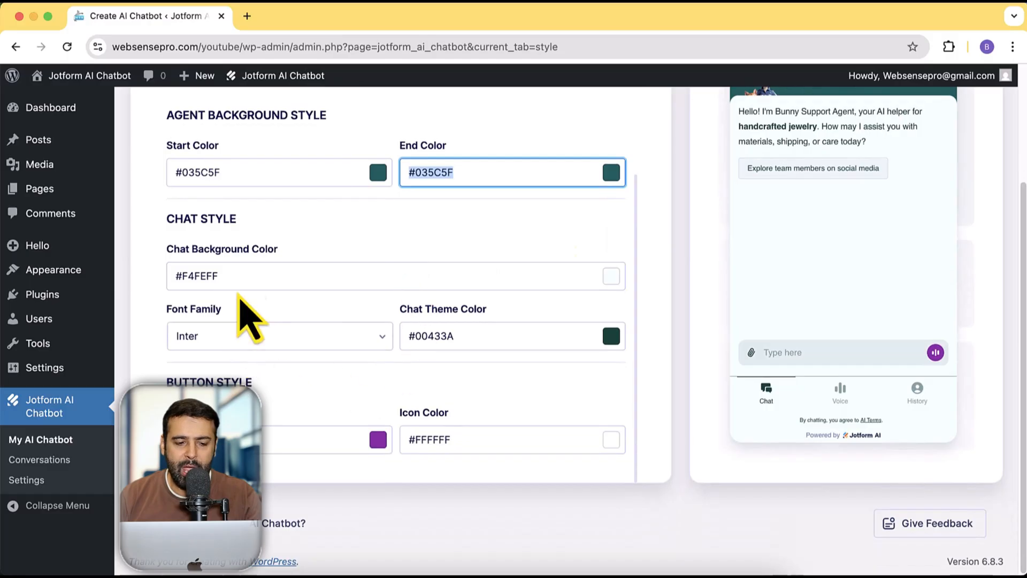
{"action": "scroll", "coordinate": [609, 394], "scroll_direction": "up", "scroll_amount": 2}
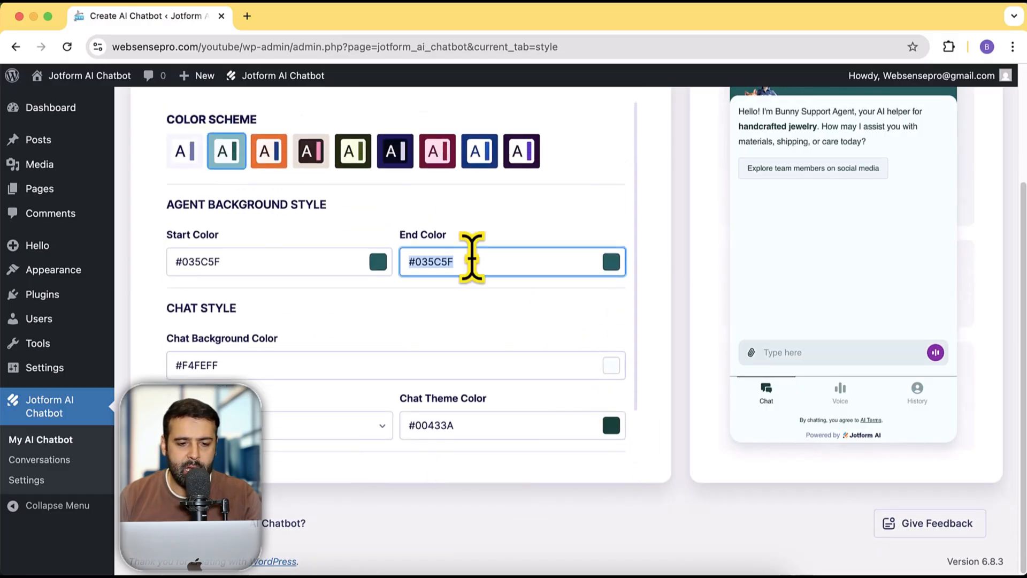
{"action": "scroll", "coordinate": [466, 263], "scroll_direction": "up", "scroll_amount": 3}
In Visibility, try the Extended layout and switch back to Minimal
{"action": "left_click", "coordinate": [460, 197]}
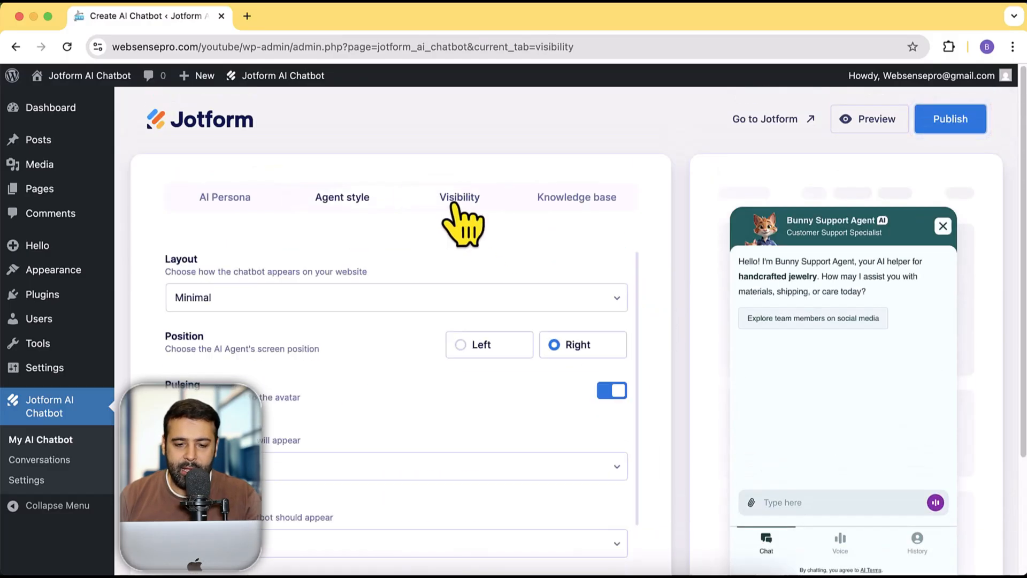
{"action": "scroll", "coordinate": [666, 264], "scroll_direction": "down", "scroll_amount": 1}
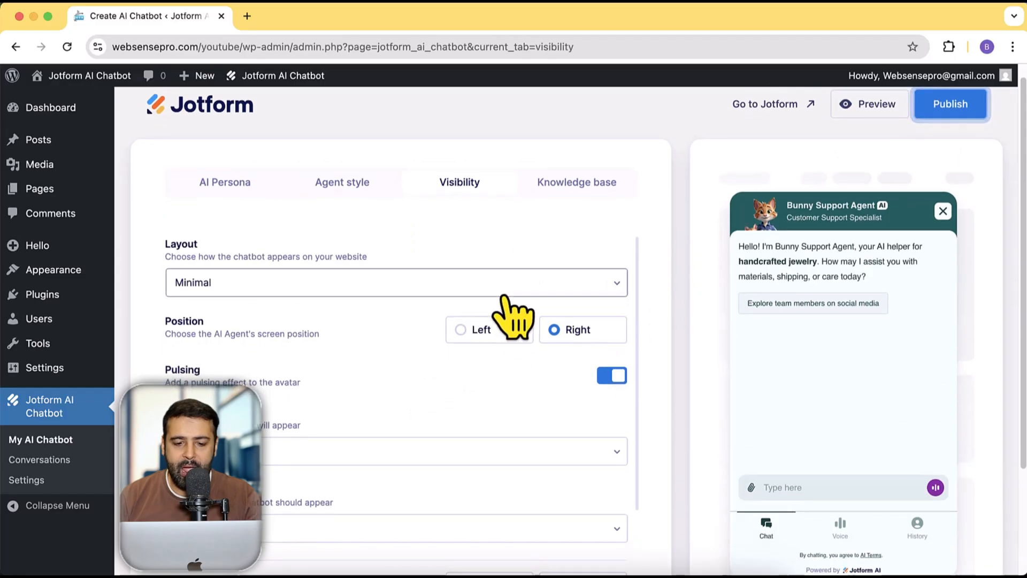
{"action": "left_click", "coordinate": [481, 283]}
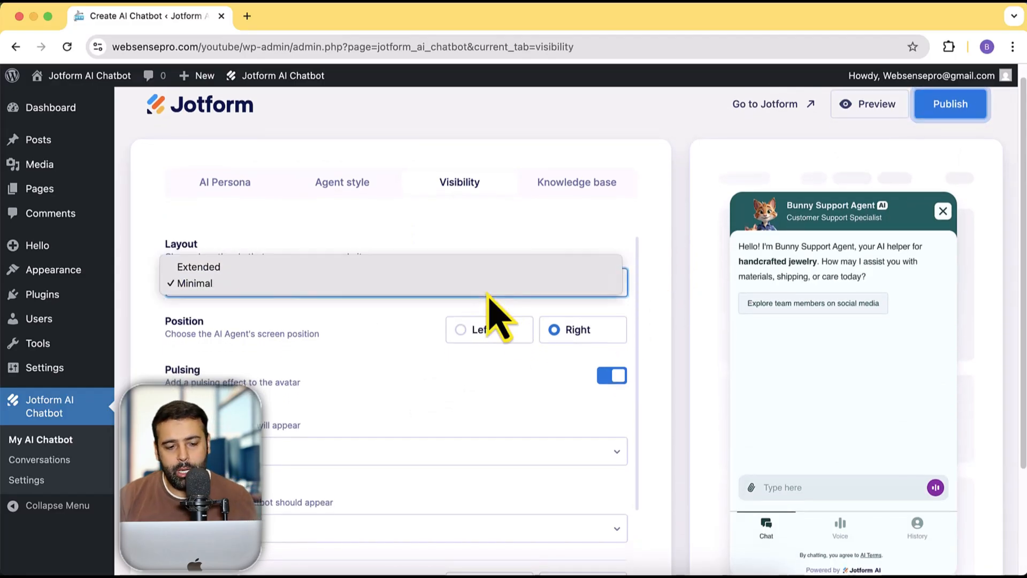
{"action": "left_click", "coordinate": [488, 266]}
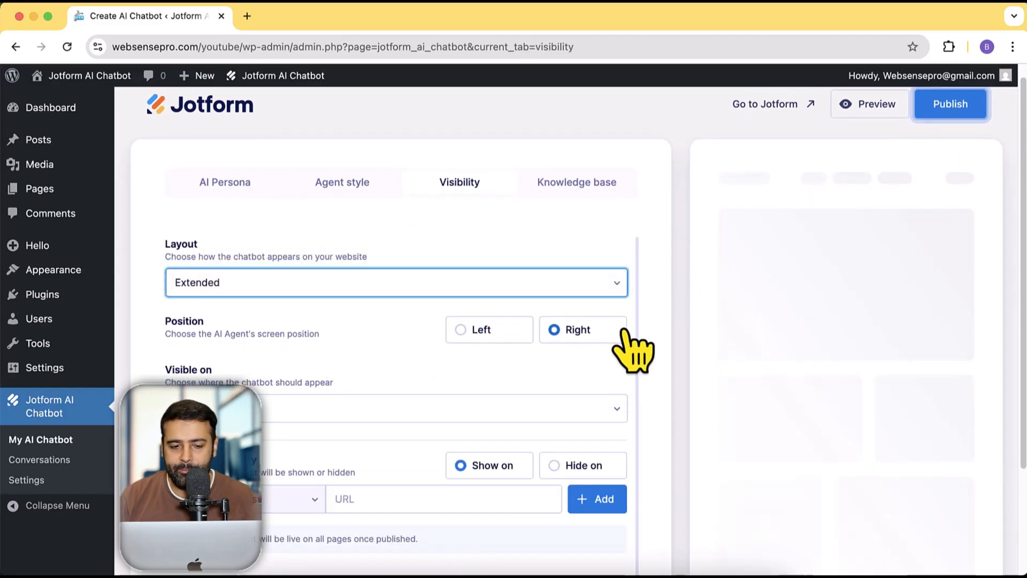
{"action": "scroll", "coordinate": [626, 346], "scroll_direction": "down", "scroll_amount": 3}
{"action": "scroll", "coordinate": [666, 377], "scroll_direction": "up", "scroll_amount": 3}
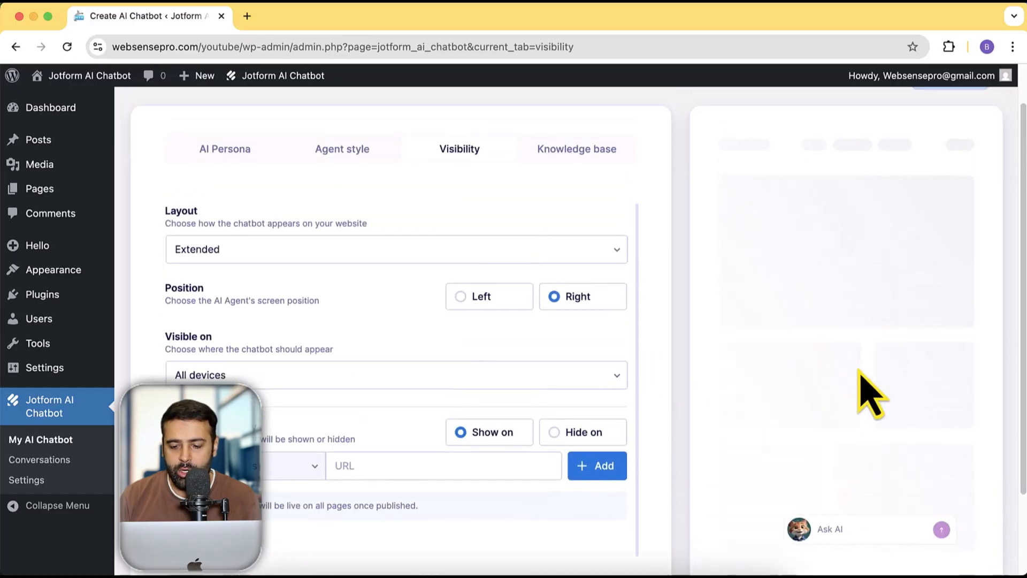
{"action": "left_click", "coordinate": [478, 249]}
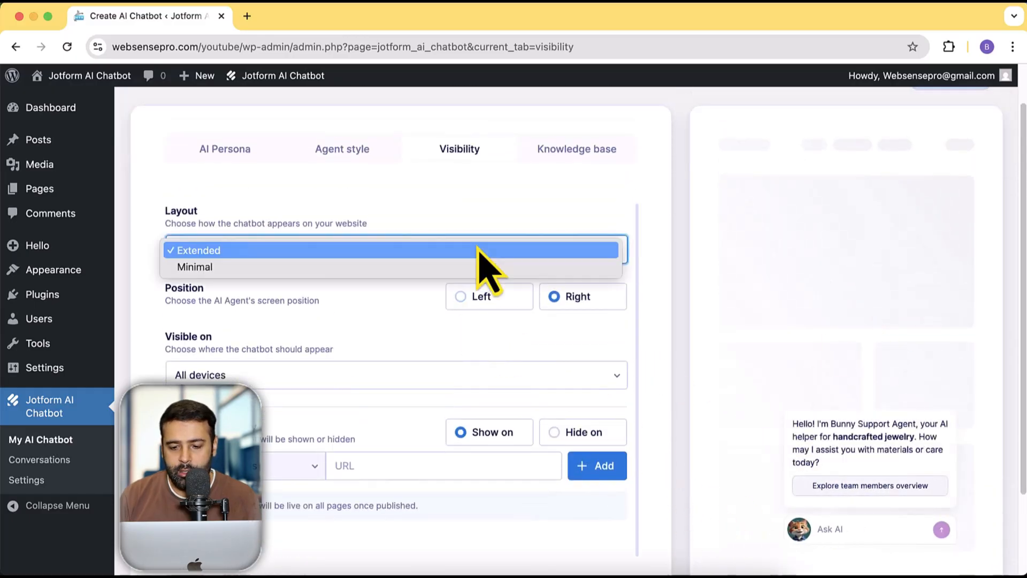
{"action": "left_click", "coordinate": [377, 250]}
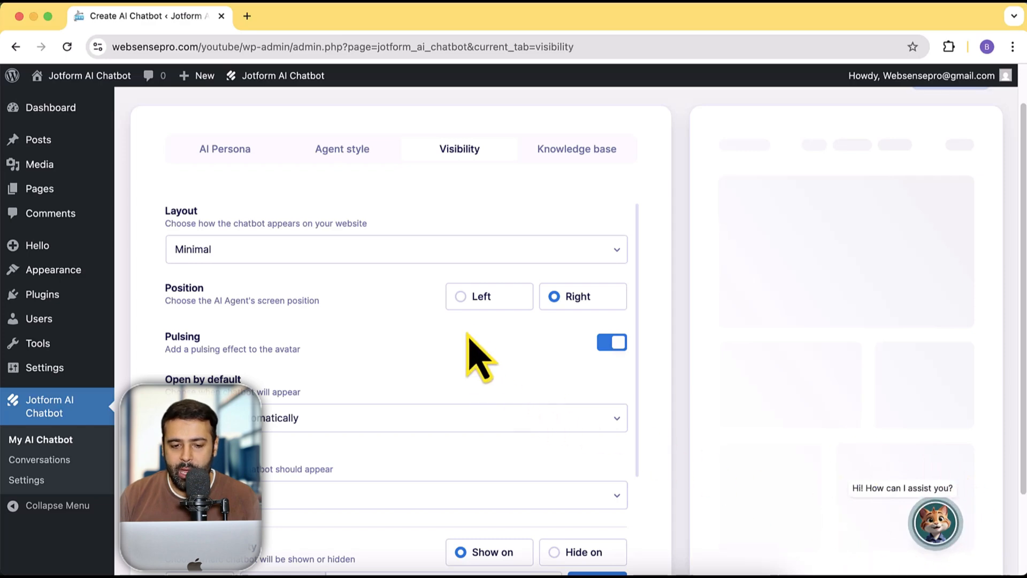
Try the Left position, return to Right, and turn the avatar pulsing effect back on
{"action": "left_click", "coordinate": [462, 297]}
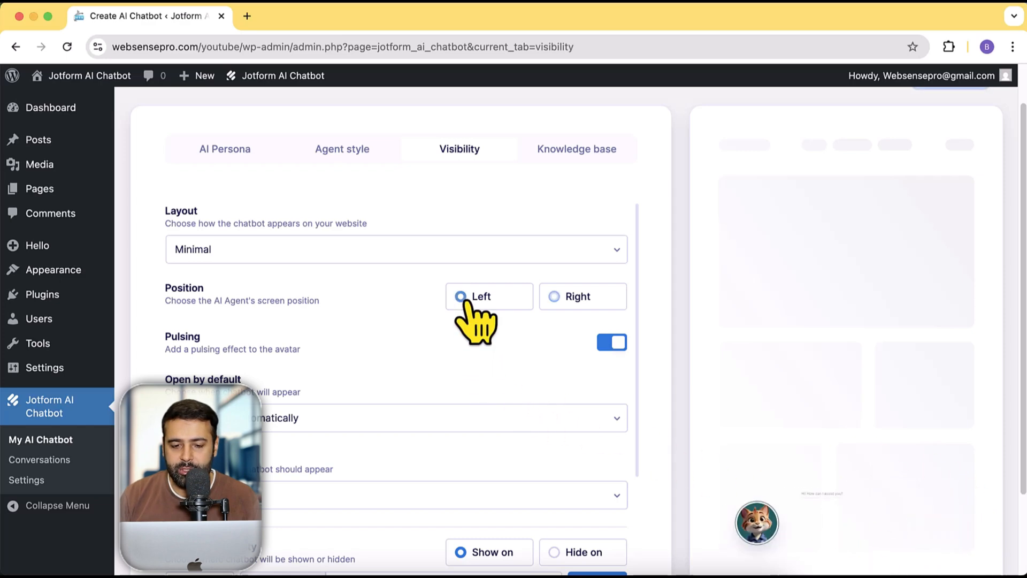
{"action": "left_click", "coordinate": [556, 296]}
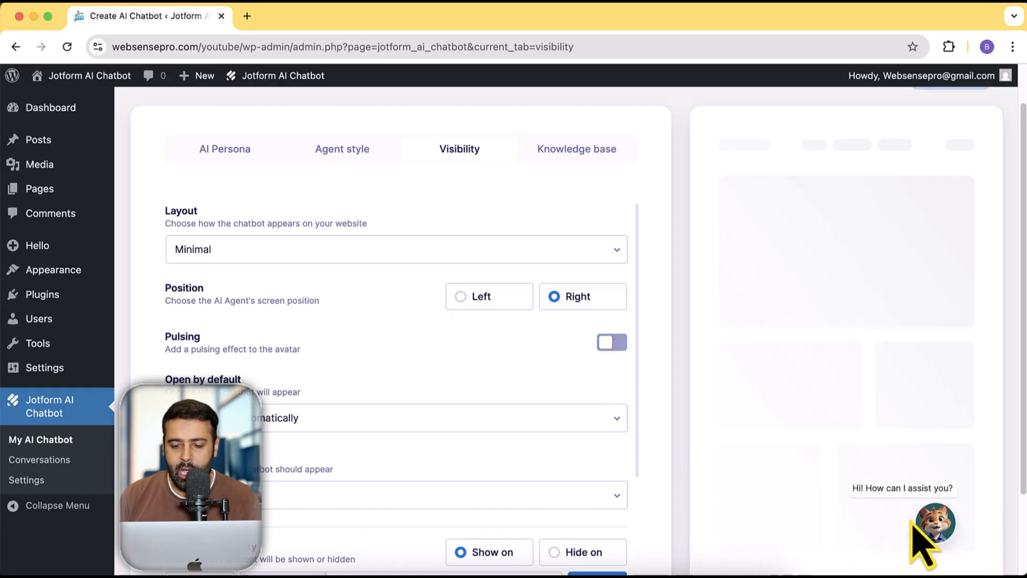
{"action": "left_click", "coordinate": [611, 344]}
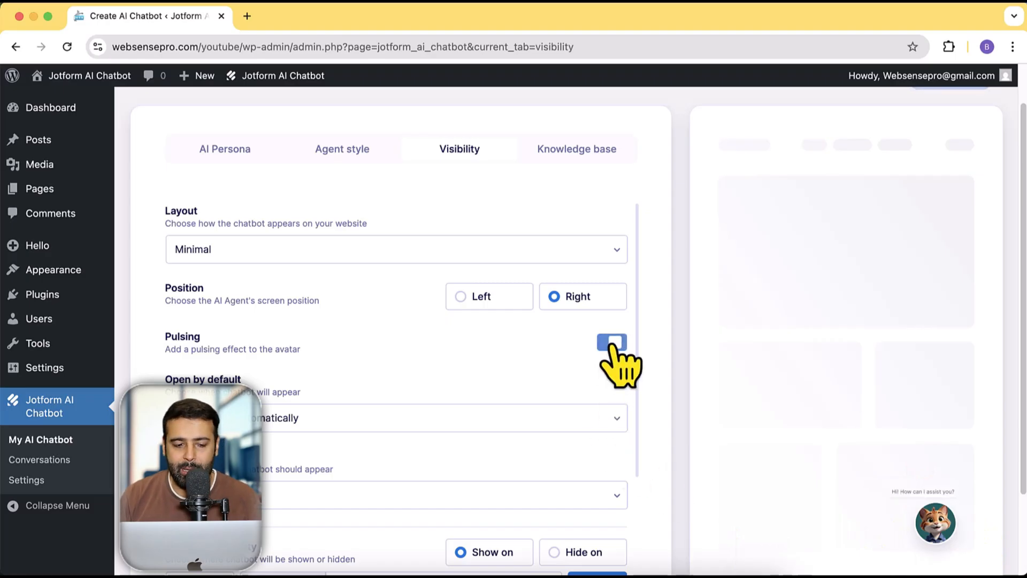
{"action": "scroll", "coordinate": [622, 321], "scroll_direction": "down", "scroll_amount": 1}
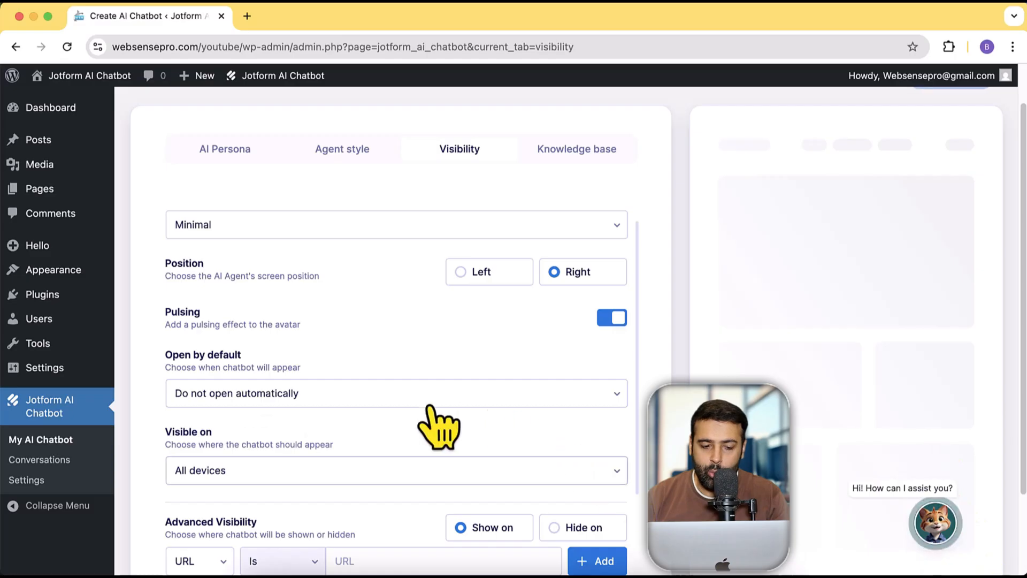
Set Open by default to Always open and keep the chatbot visible on All devices
{"action": "left_click", "coordinate": [482, 395]}
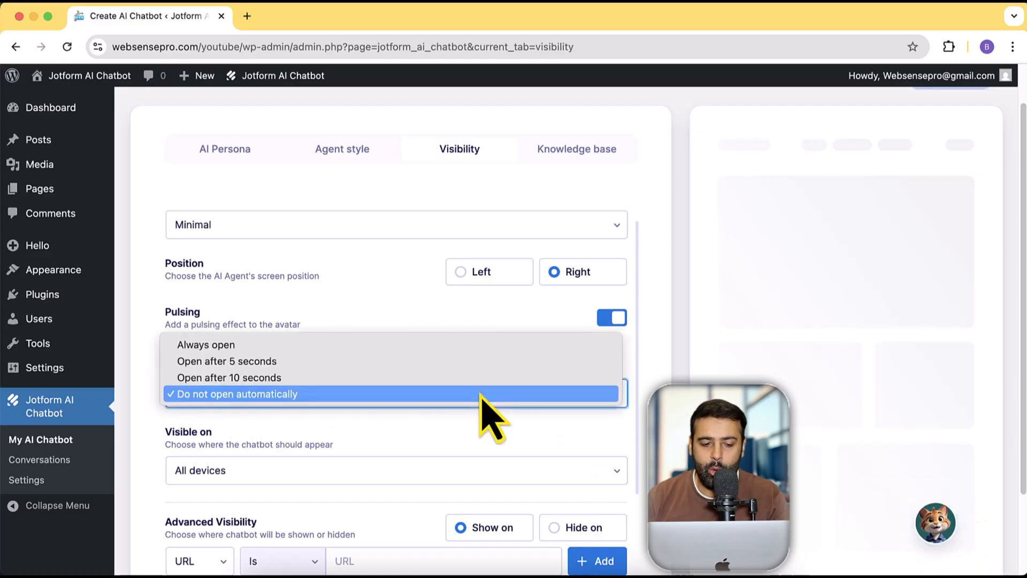
{"action": "left_click", "coordinate": [440, 345]}
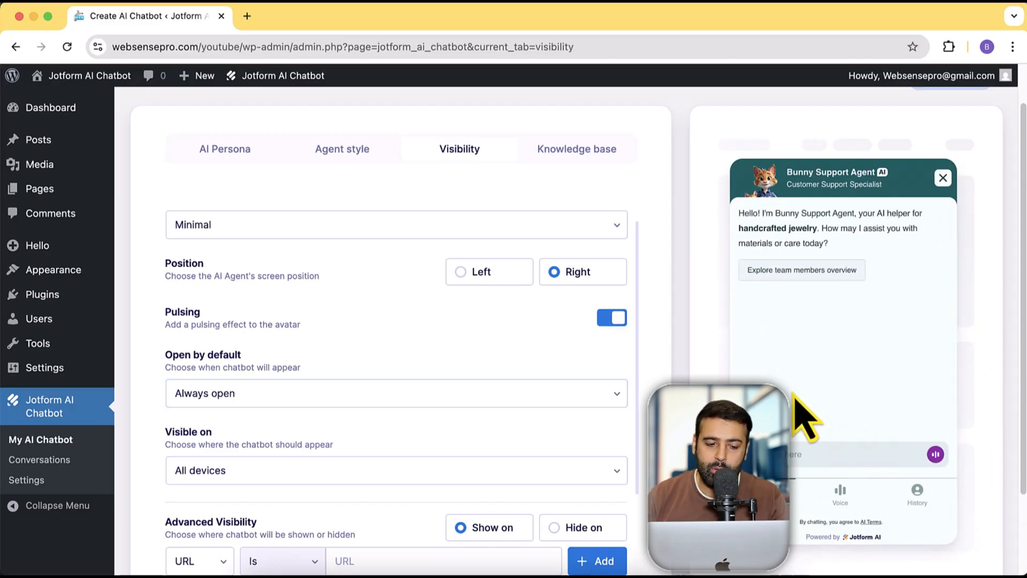
{"action": "scroll", "coordinate": [530, 386], "scroll_direction": "down", "scroll_amount": 1}
{"action": "left_click", "coordinate": [357, 365]}
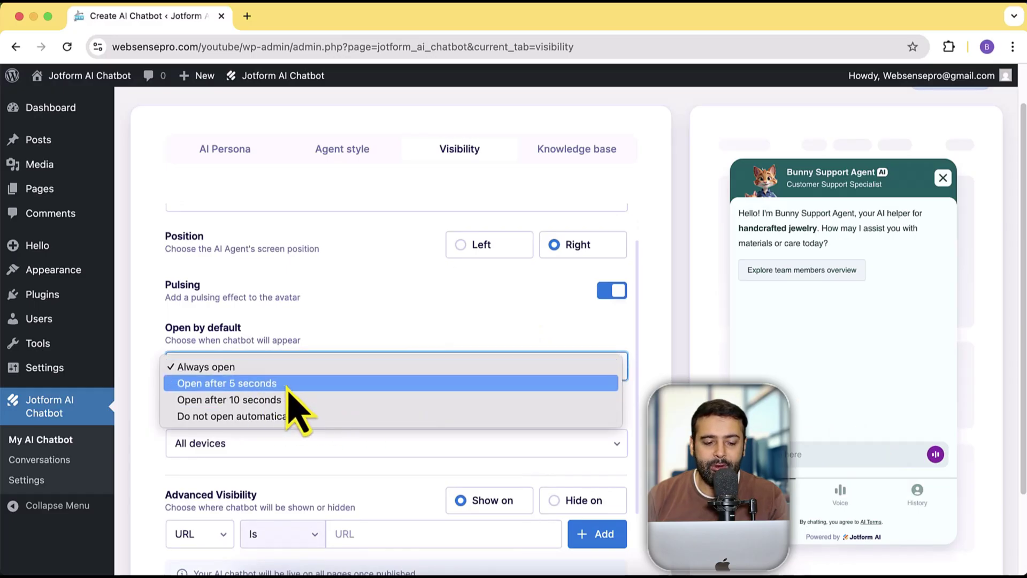
{"action": "left_click", "coordinate": [494, 353]}
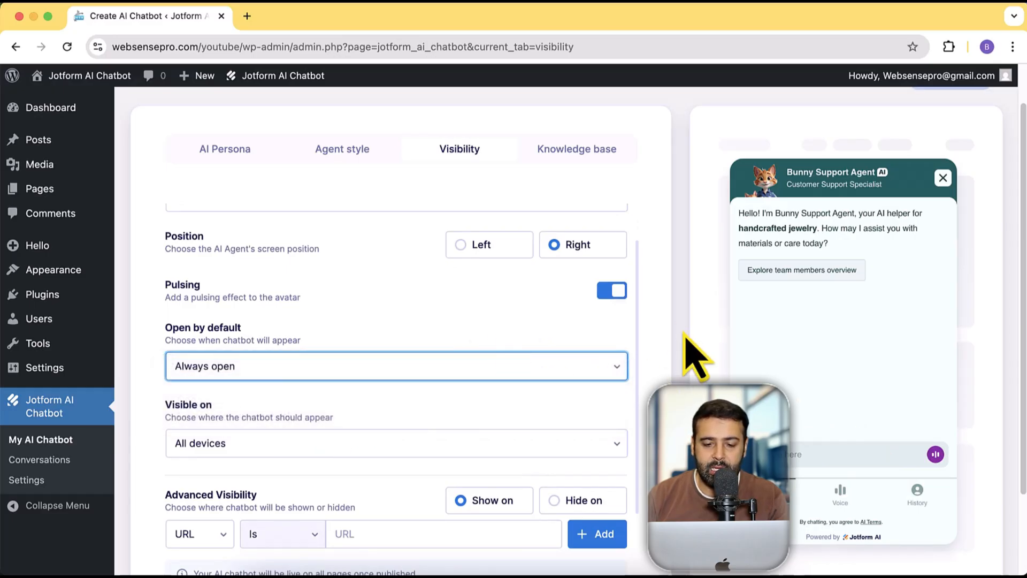
{"action": "scroll", "coordinate": [664, 353], "scroll_direction": "down", "scroll_amount": 1}
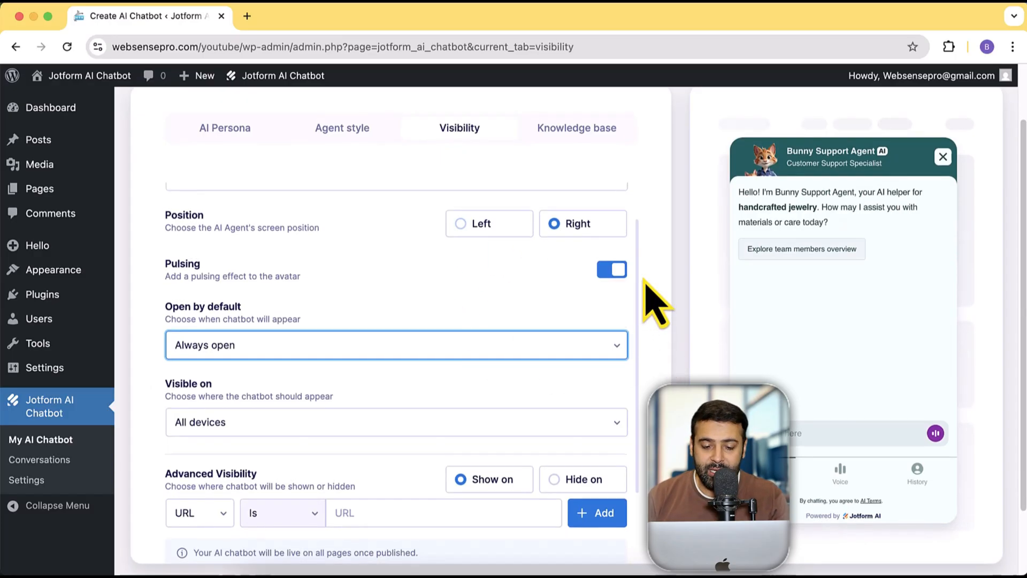
{"action": "scroll", "coordinate": [653, 304], "scroll_direction": "down", "scroll_amount": 3}
{"action": "scroll", "coordinate": [610, 289], "scroll_direction": "down", "scroll_amount": 1}
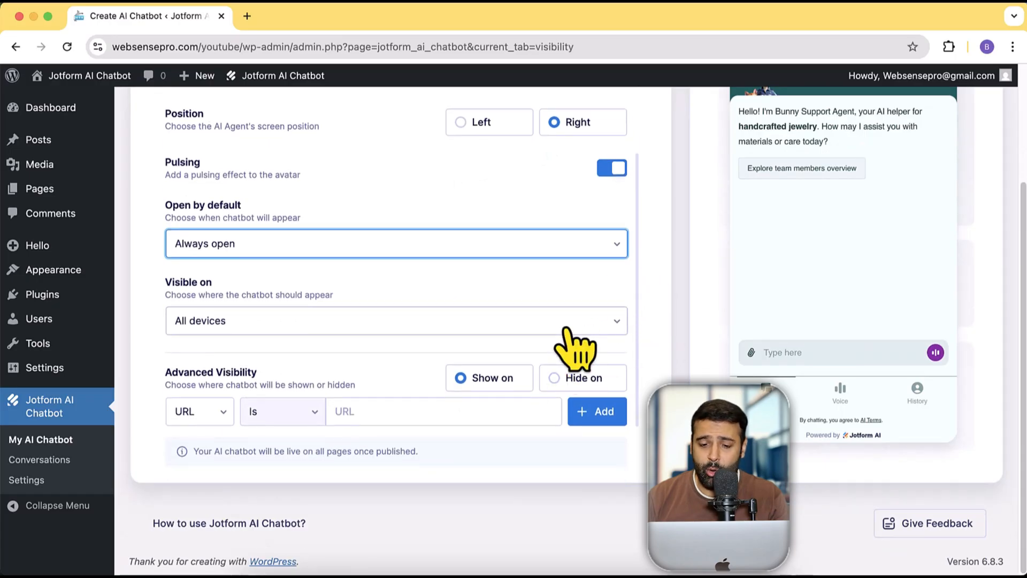
{"action": "left_click", "coordinate": [562, 320]}
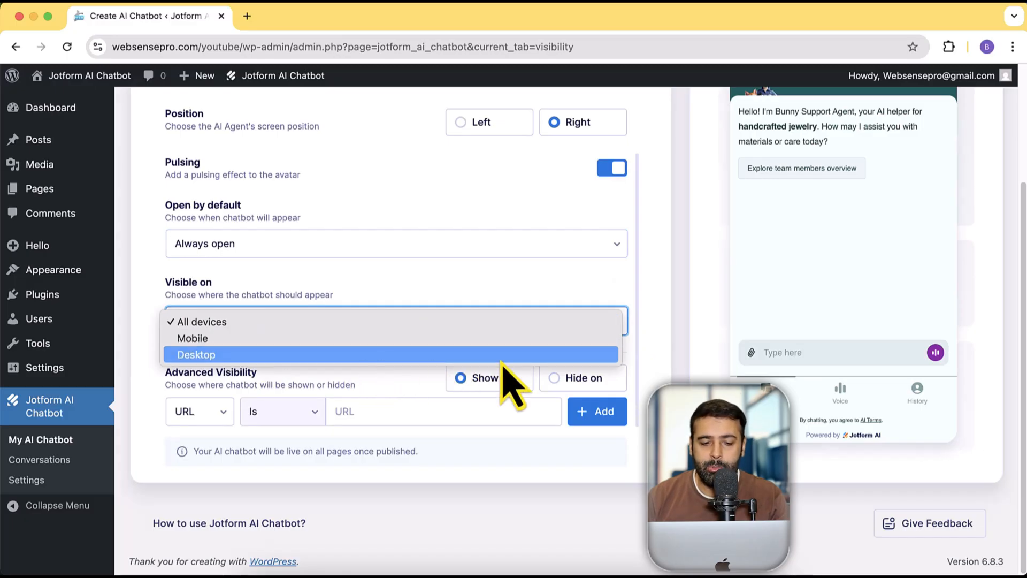
{"action": "left_click", "coordinate": [662, 325]}
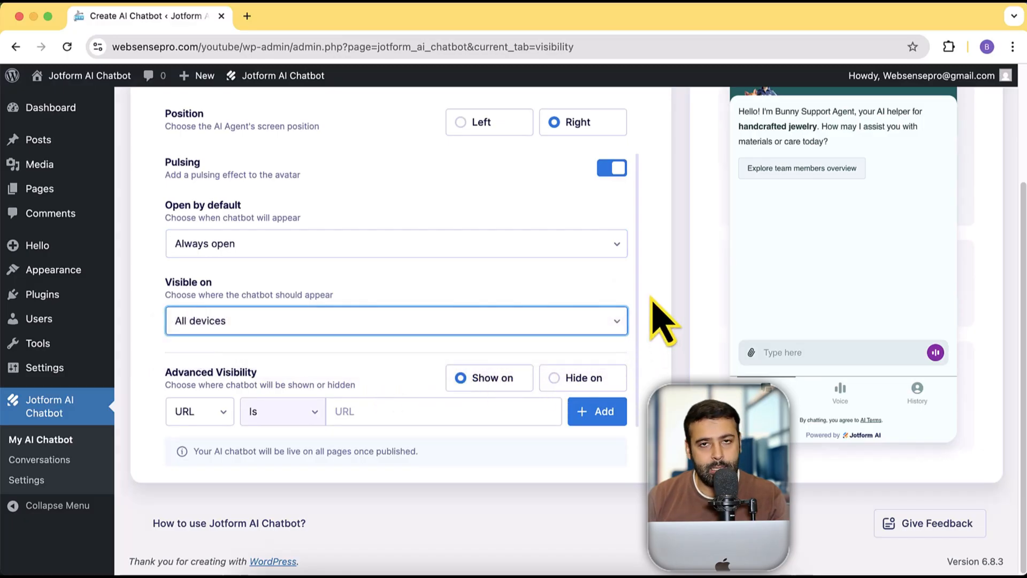
{"action": "scroll", "coordinate": [662, 321], "scroll_direction": "down", "scroll_amount": 2}
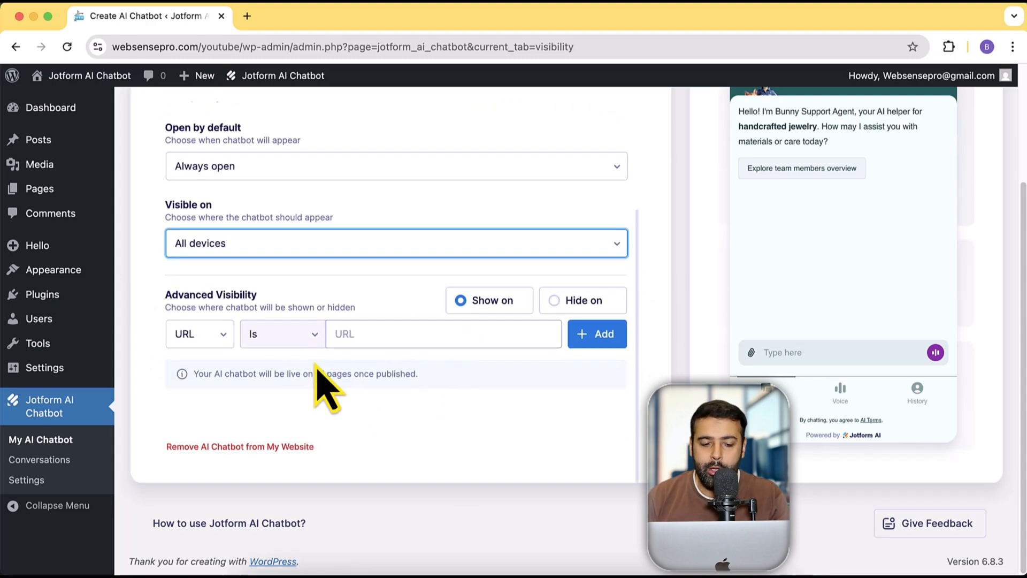
Under Advanced Visibility choose Hide on and add URL rules test.com and test2.com
{"action": "left_click", "coordinate": [377, 337]}
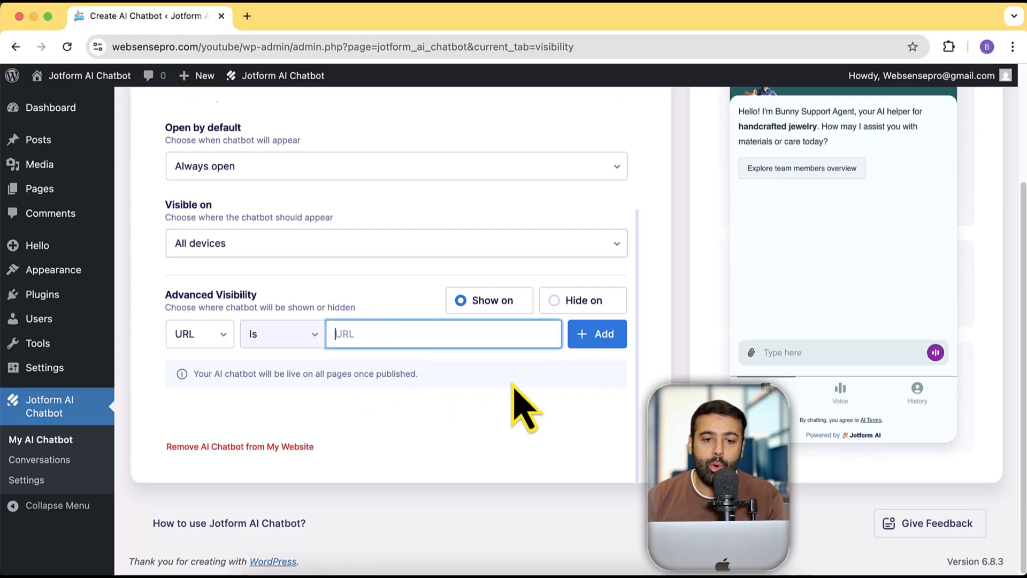
{"action": "left_click", "coordinate": [554, 301]}
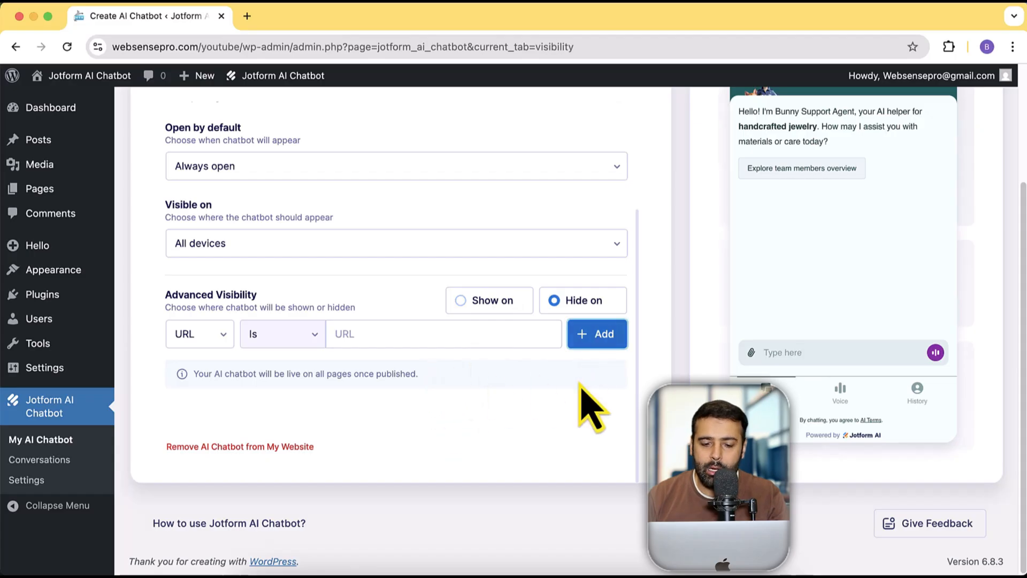
{"action": "left_click", "coordinate": [361, 333]}
{"action": "type", "text": "test.com"}
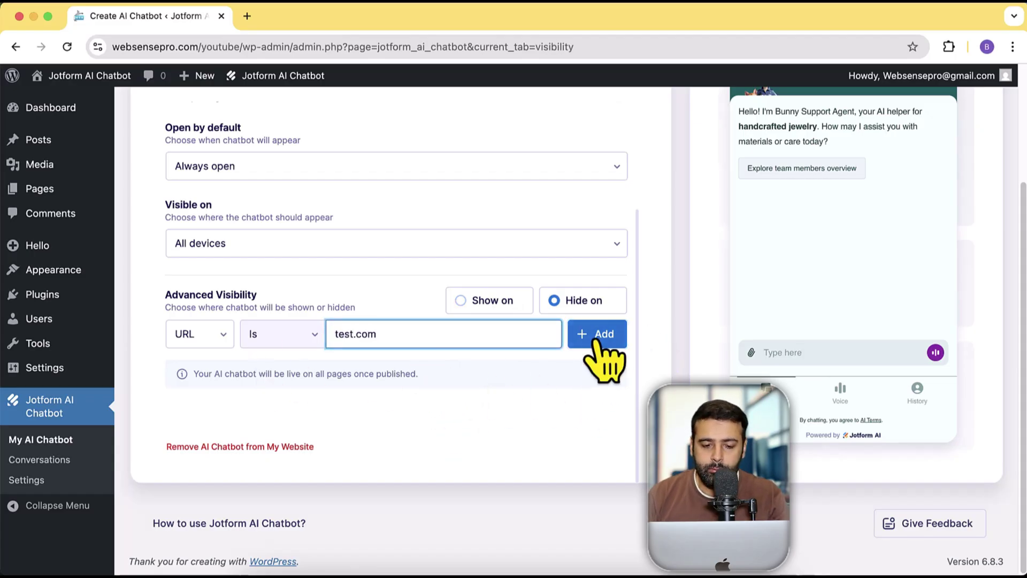
{"action": "left_click", "coordinate": [595, 334]}
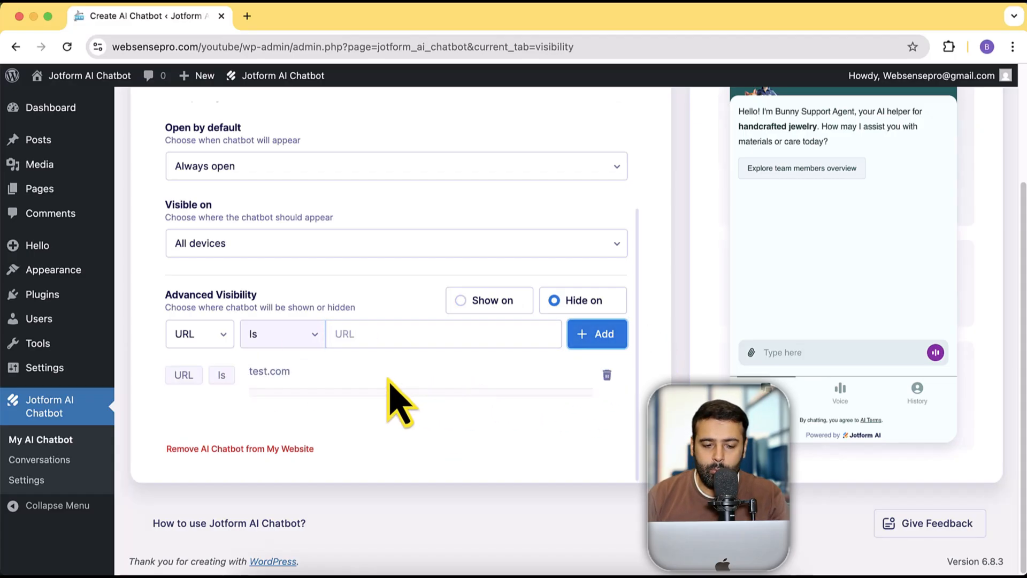
{"action": "left_click", "coordinate": [382, 333]}
{"action": "type", "text": "test2.com"}
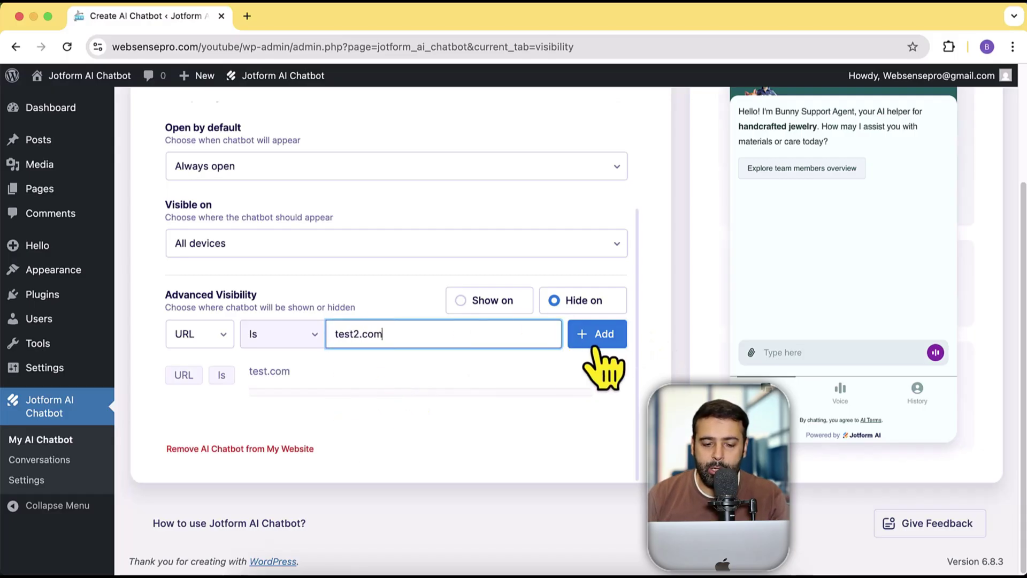
{"action": "left_click", "coordinate": [596, 334]}
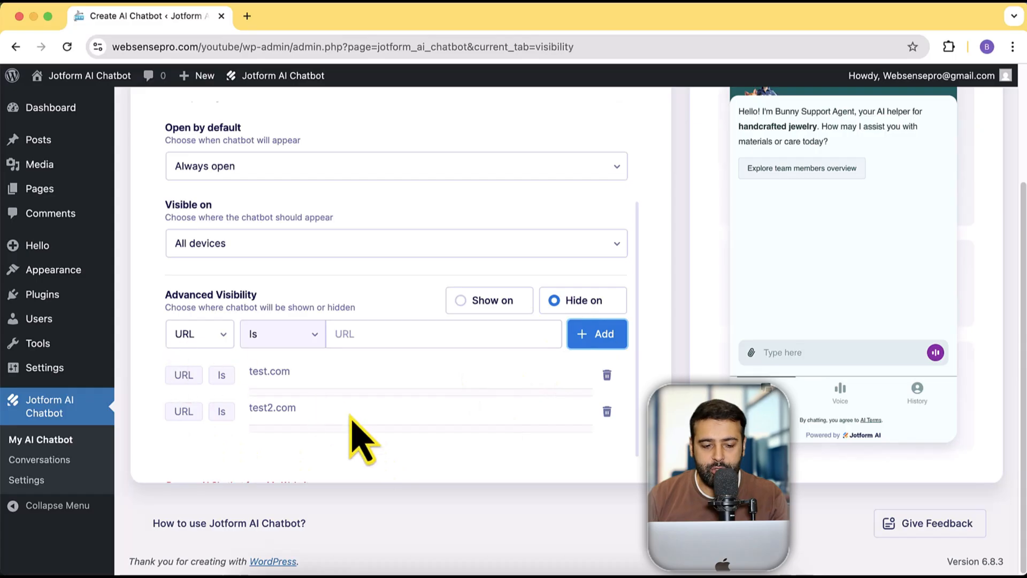
{"action": "left_click_drag", "start_coordinate": [247, 366], "coordinate": [358, 405]}
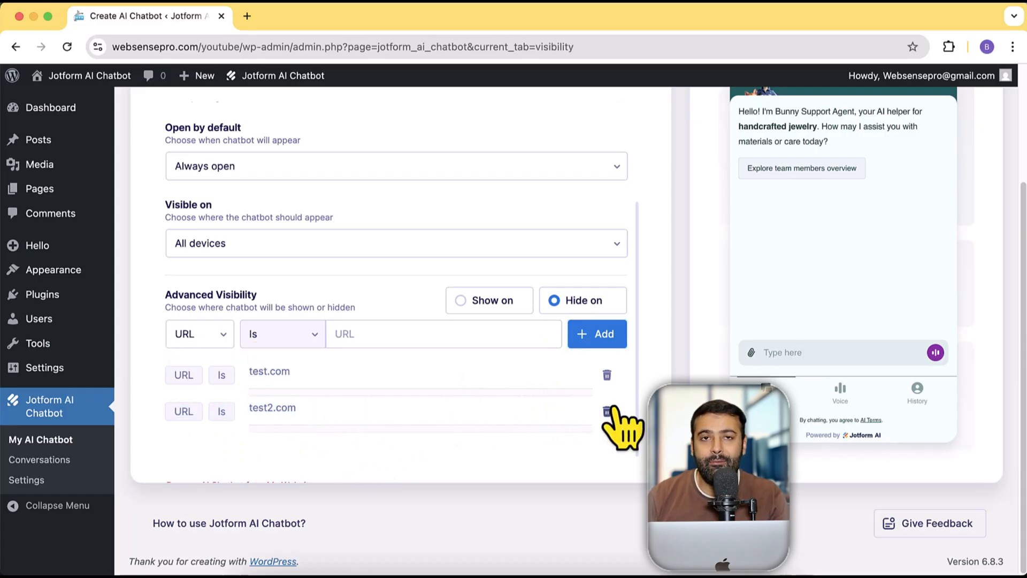
{"action": "scroll", "coordinate": [610, 416], "scroll_direction": "up", "scroll_amount": 5}
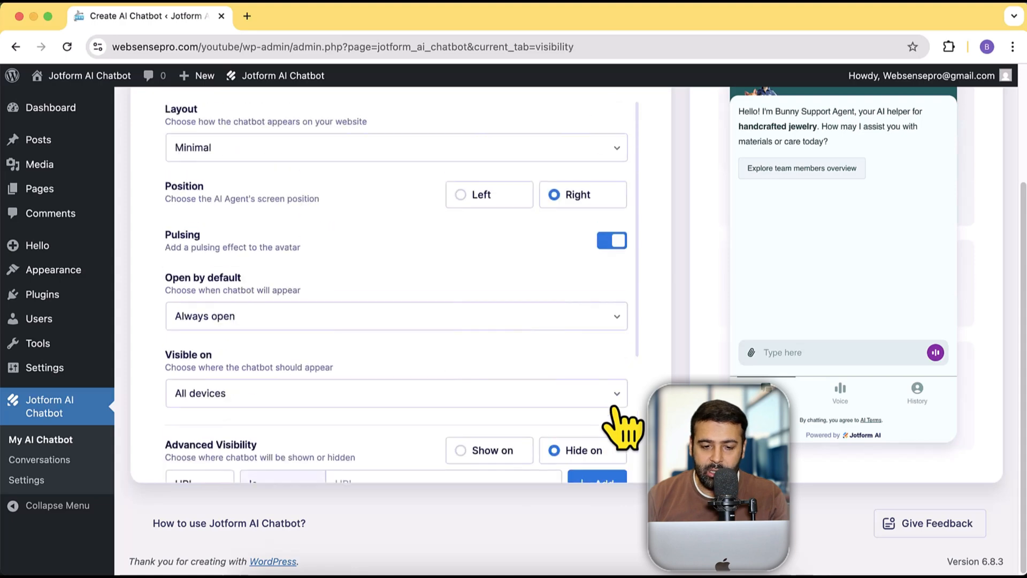
{"action": "scroll", "coordinate": [610, 385], "scroll_direction": "up", "scroll_amount": 5}
Show the Knowledge base listing the site pages the agent was auto-trained on
{"action": "left_click", "coordinate": [576, 197]}
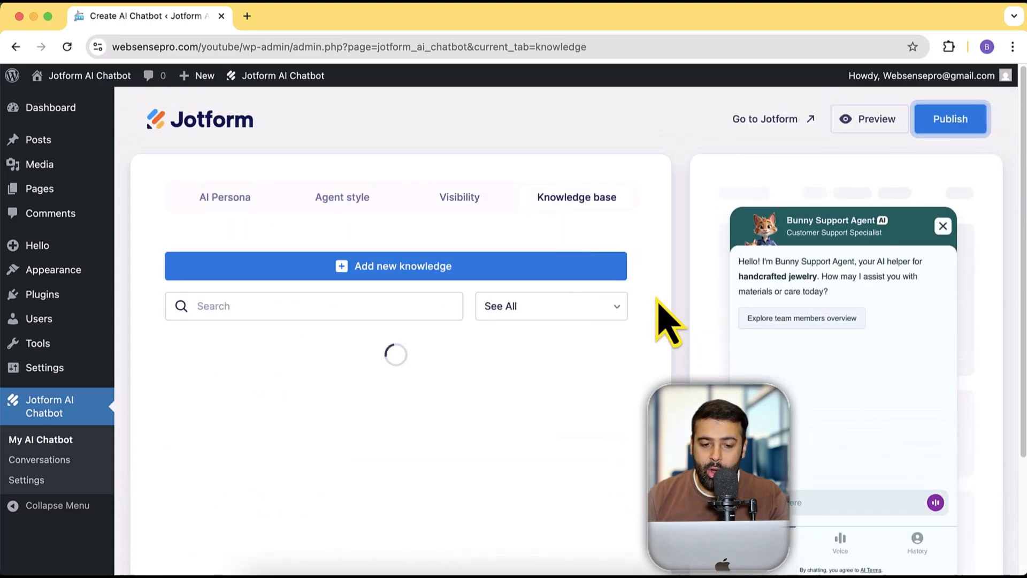
{"action": "scroll", "coordinate": [634, 289], "scroll_direction": "down", "scroll_amount": 4}
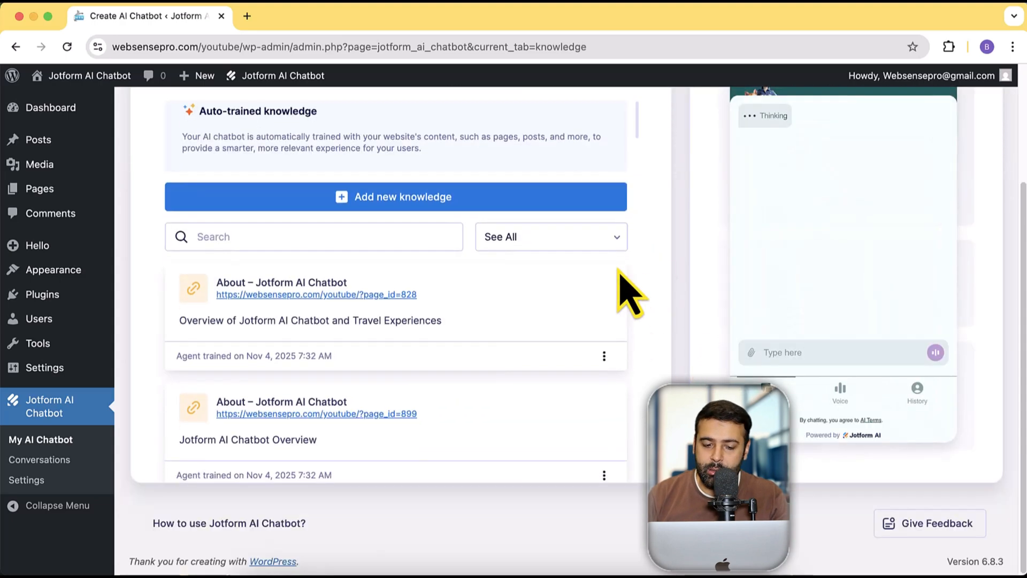
{"action": "scroll", "coordinate": [628, 293], "scroll_direction": "down", "scroll_amount": 4}
{"action": "scroll", "coordinate": [620, 255], "scroll_direction": "down", "scroll_amount": 4}
{"action": "scroll", "coordinate": [610, 248], "scroll_direction": "down", "scroll_amount": 4}
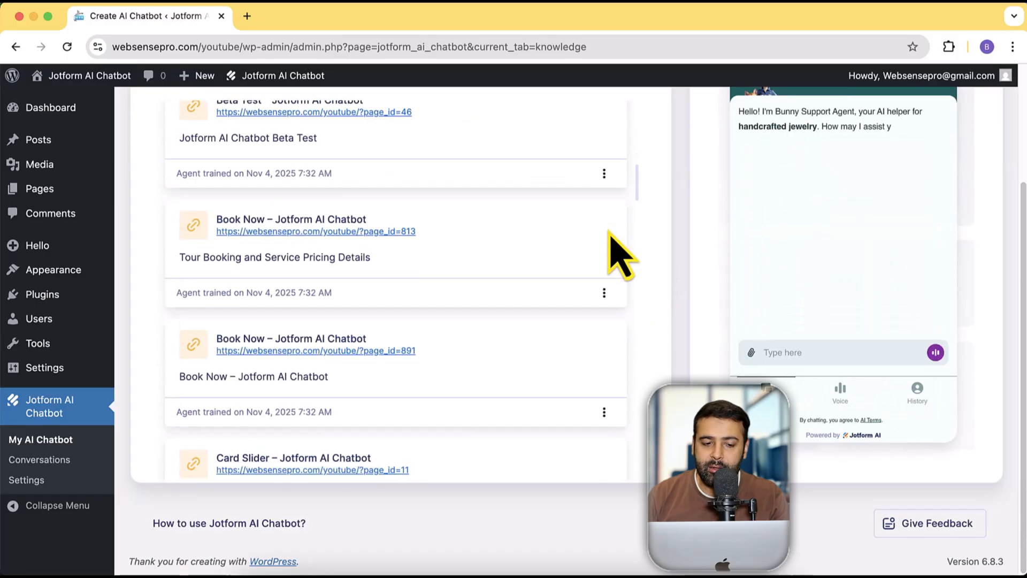
{"action": "scroll", "coordinate": [593, 241], "scroll_direction": "down", "scroll_amount": 4}
{"action": "scroll", "coordinate": [591, 239], "scroll_direction": "down", "scroll_amount": 4}
{"action": "scroll", "coordinate": [591, 240], "scroll_direction": "down", "scroll_amount": 4}
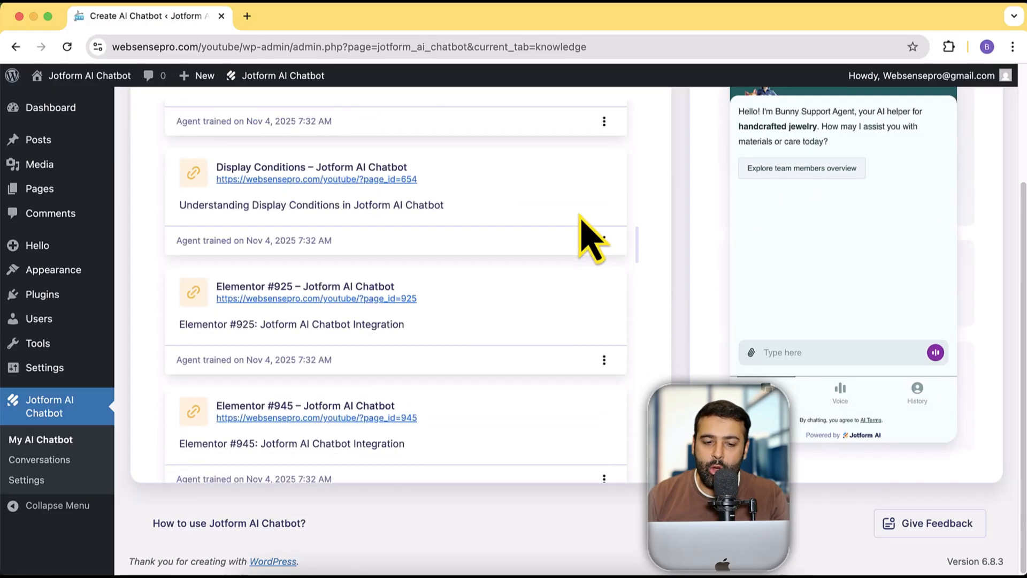
{"action": "scroll", "coordinate": [592, 240], "scroll_direction": "down", "scroll_amount": 2}
{"action": "scroll", "coordinate": [591, 239], "scroll_direction": "down", "scroll_amount": 4}
{"action": "scroll", "coordinate": [591, 240], "scroll_direction": "down", "scroll_amount": 4}
{"action": "scroll", "coordinate": [591, 239], "scroll_direction": "down", "scroll_amount": 4}
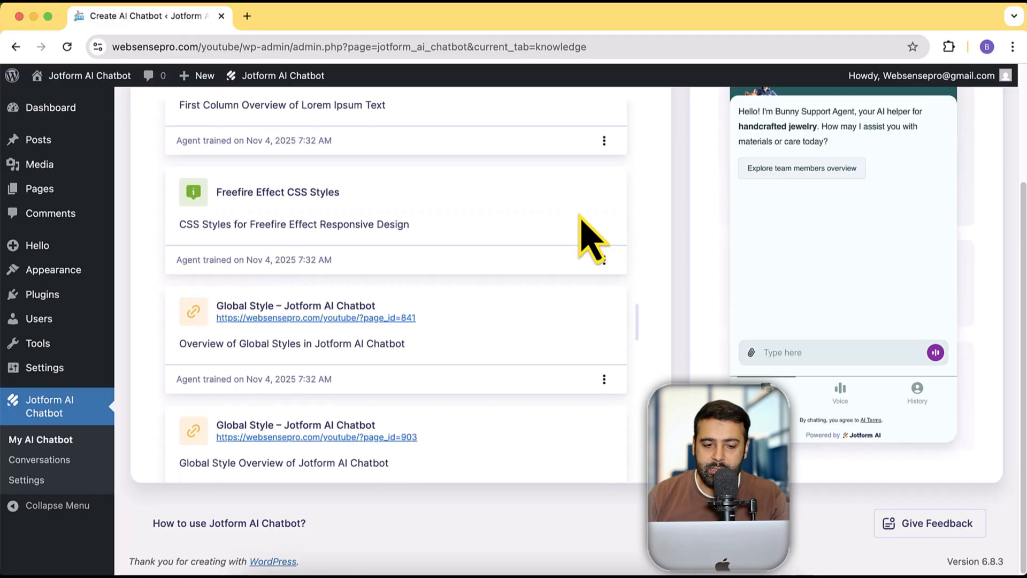
{"action": "scroll", "coordinate": [592, 239], "scroll_direction": "down", "scroll_amount": 4}
{"action": "scroll", "coordinate": [594, 257], "scroll_direction": "down", "scroll_amount": 4}
{"action": "scroll", "coordinate": [594, 261], "scroll_direction": "down", "scroll_amount": 3}
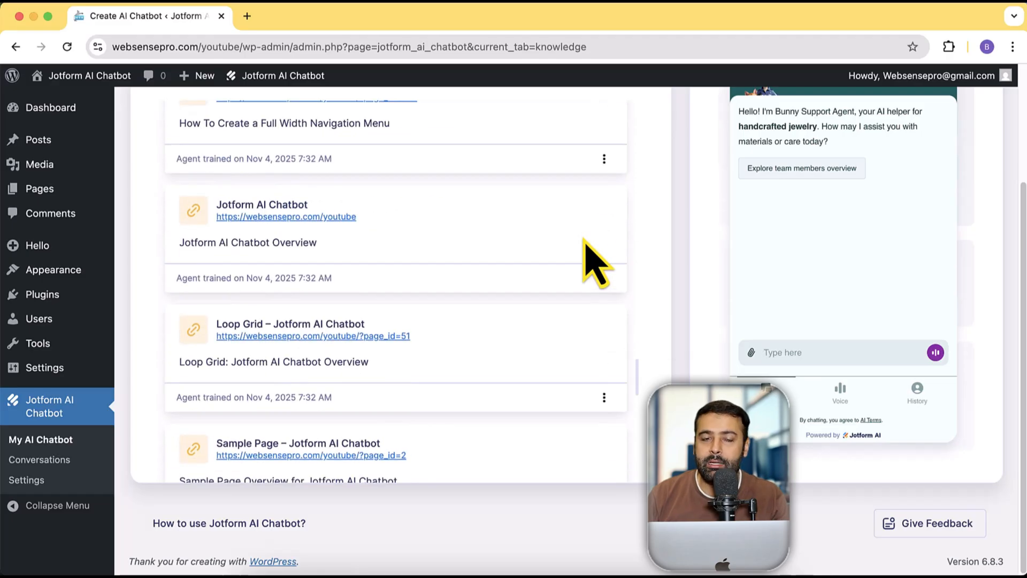
{"action": "scroll", "coordinate": [594, 261], "scroll_direction": "up", "scroll_amount": 5}
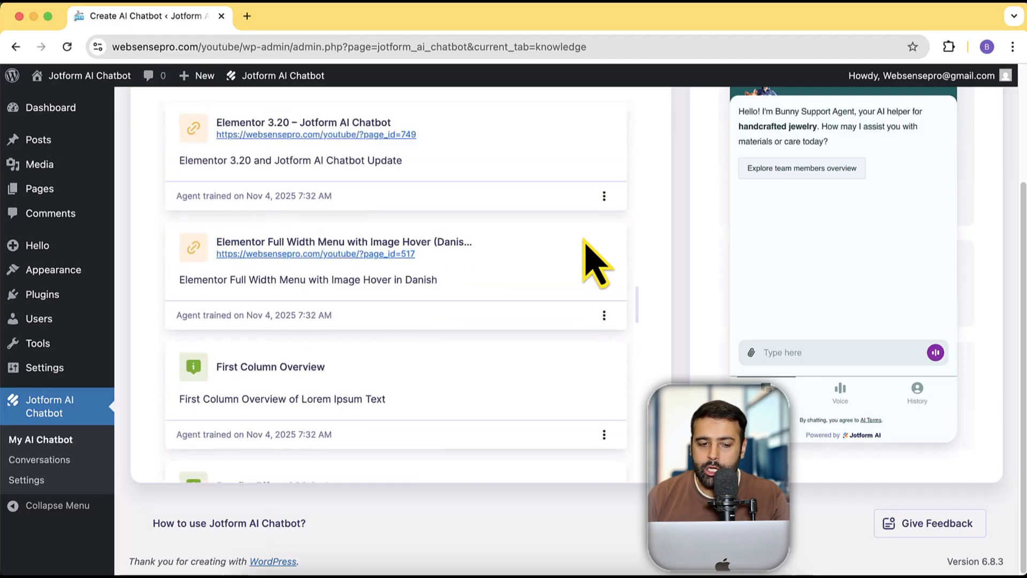
{"action": "scroll", "coordinate": [593, 257], "scroll_direction": "up", "scroll_amount": 5}
{"action": "scroll", "coordinate": [598, 249], "scroll_direction": "up", "scroll_amount": 5}
{"action": "scroll", "coordinate": [606, 245], "scroll_direction": "up", "scroll_amount": 5}
{"action": "scroll", "coordinate": [608, 242], "scroll_direction": "up", "scroll_amount": 2}
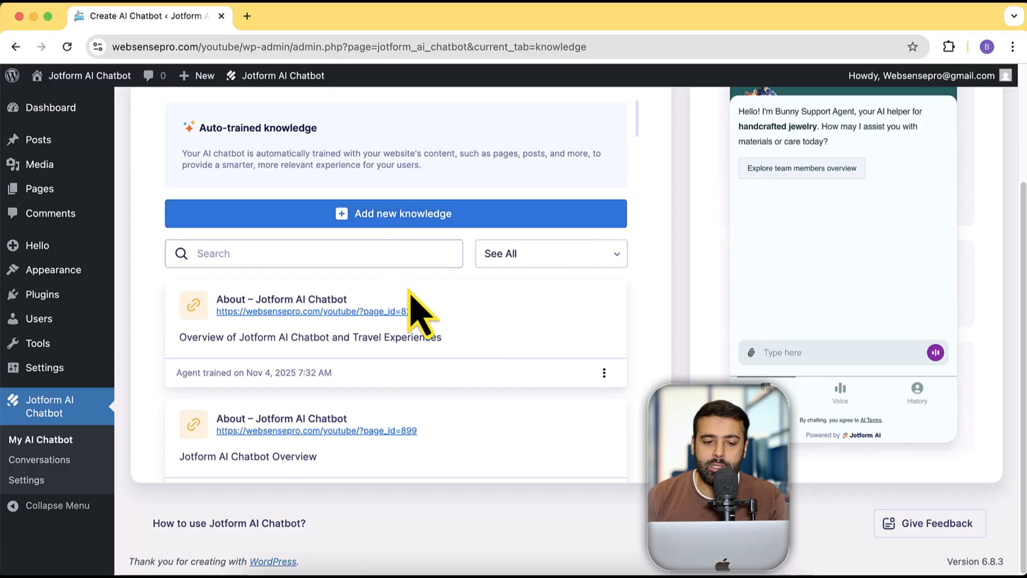
Review the Add Knowledge and Upload Documents training options, returning to the list after each
{"action": "left_click", "coordinate": [396, 213]}
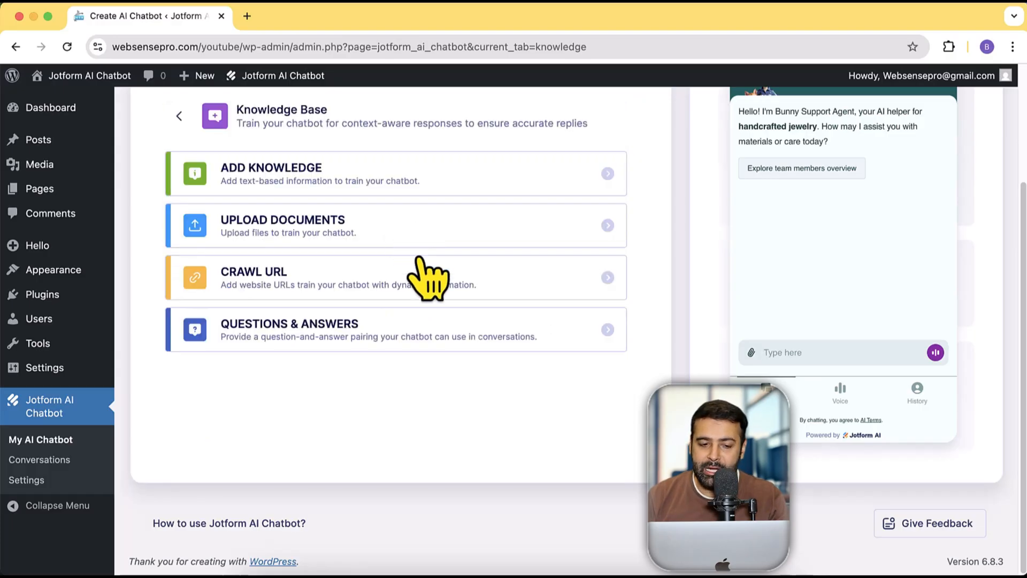
{"action": "scroll", "coordinate": [570, 386], "scroll_direction": "up", "scroll_amount": 3}
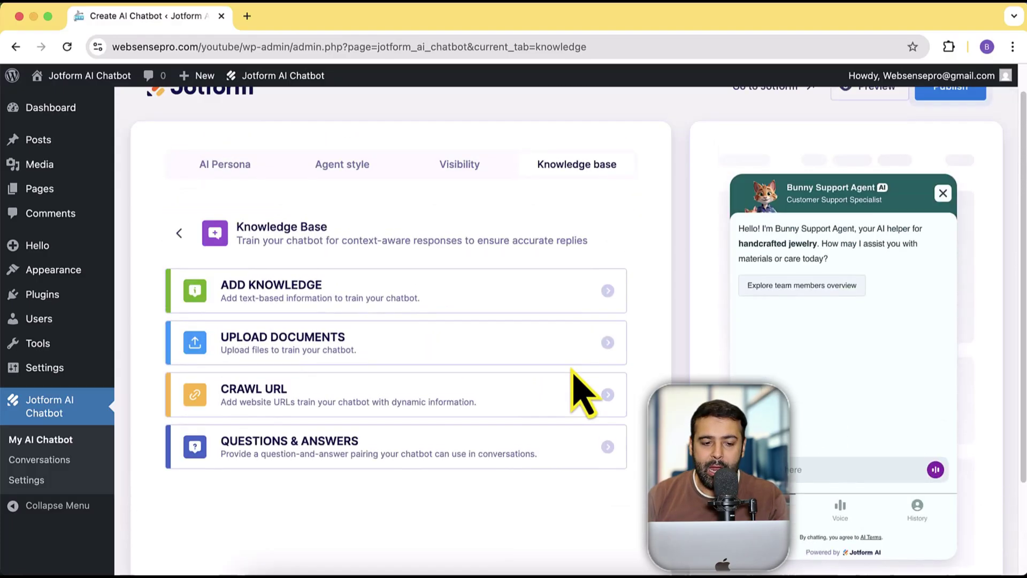
{"action": "left_click", "coordinate": [338, 297]}
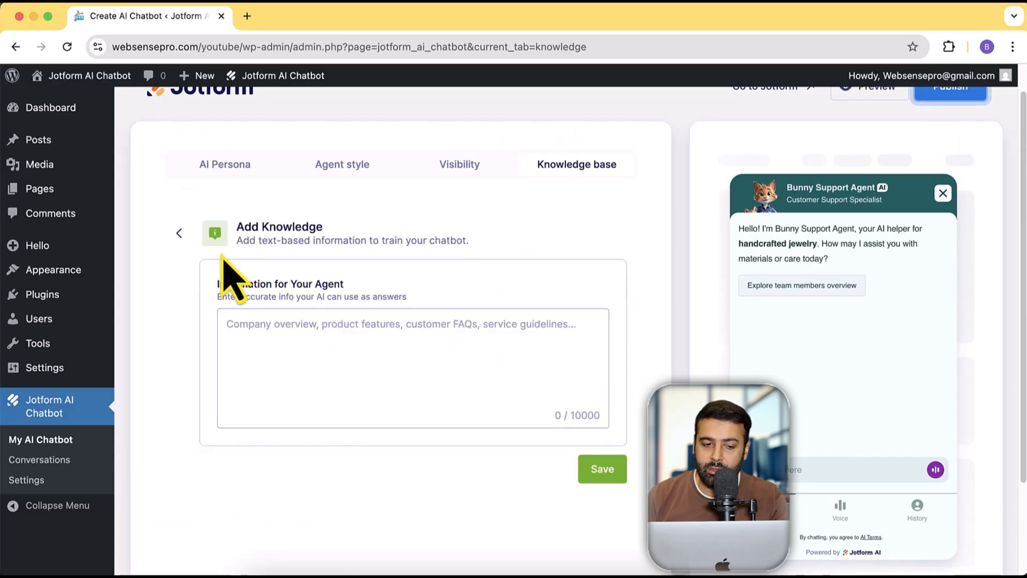
{"action": "left_click", "coordinate": [179, 232]}
{"action": "left_click", "coordinate": [321, 342]}
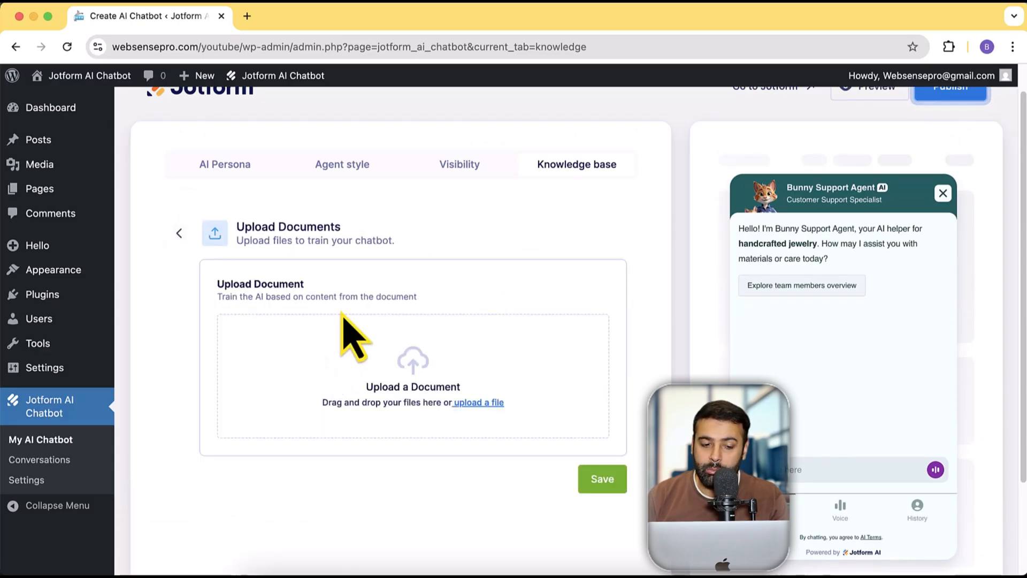
{"action": "left_click", "coordinate": [180, 234]}
Review the Crawl URL and Questions & Answers training options, leaving both forms empty
{"action": "left_click", "coordinate": [352, 401]}
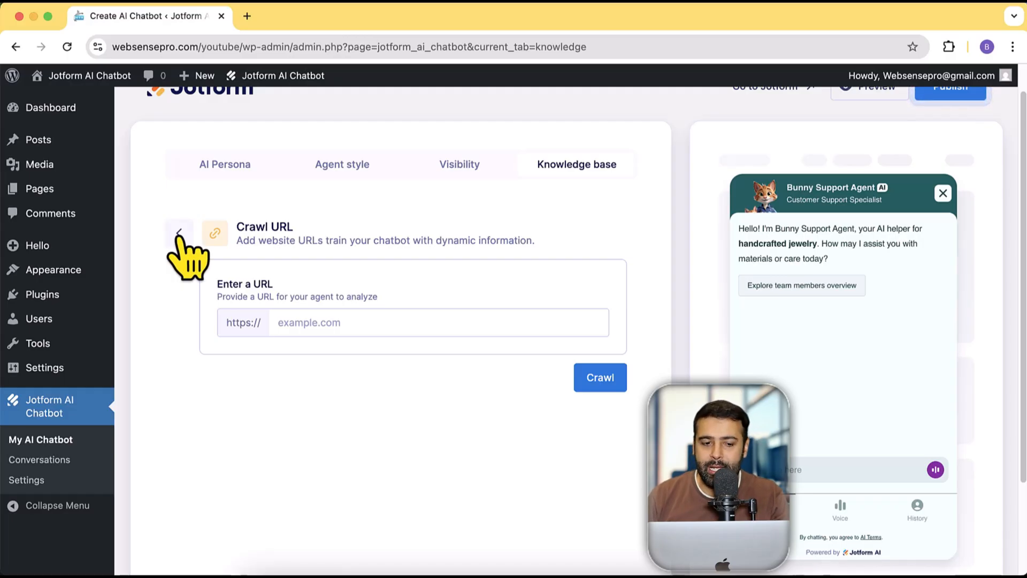
{"action": "left_click", "coordinate": [178, 234]}
{"action": "scroll", "coordinate": [471, 376], "scroll_direction": "down", "scroll_amount": 1}
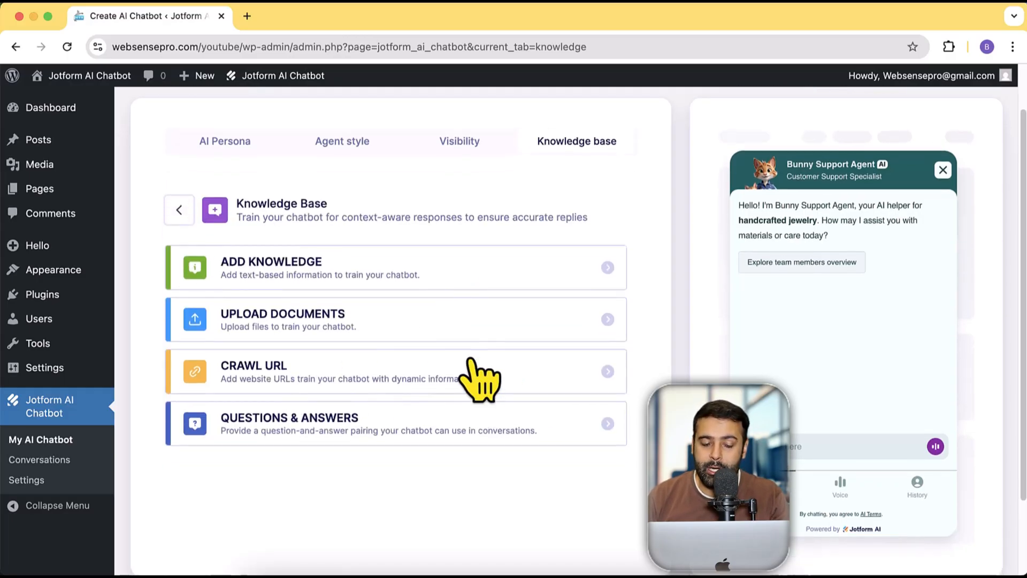
{"action": "left_click", "coordinate": [377, 377]}
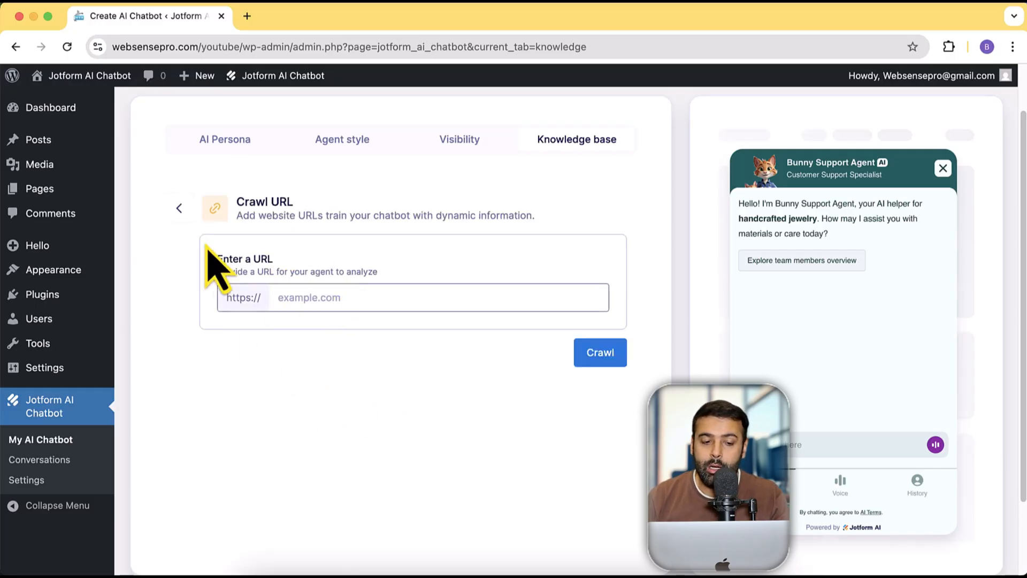
{"action": "left_click", "coordinate": [180, 209]}
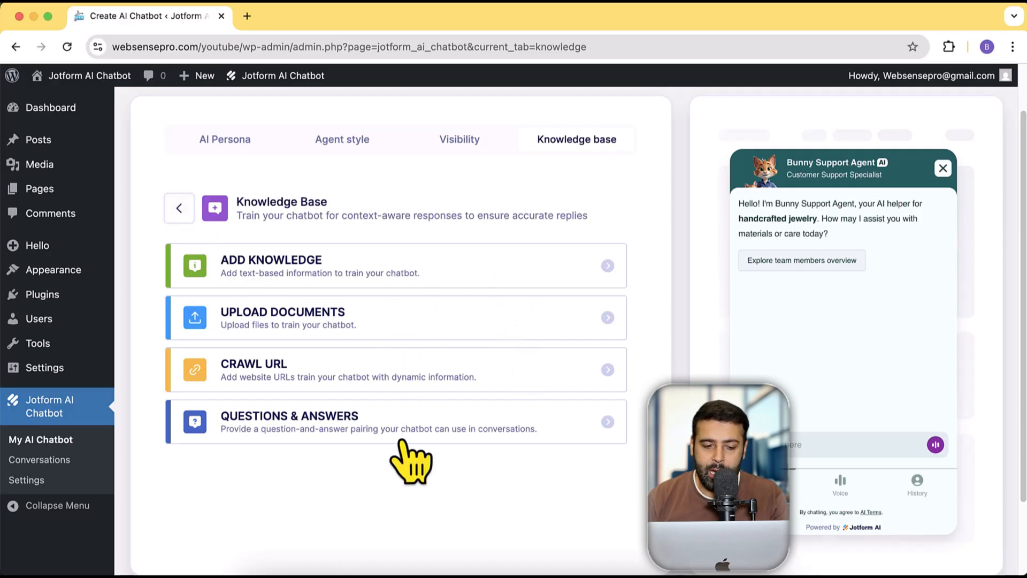
{"action": "left_click", "coordinate": [401, 421]}
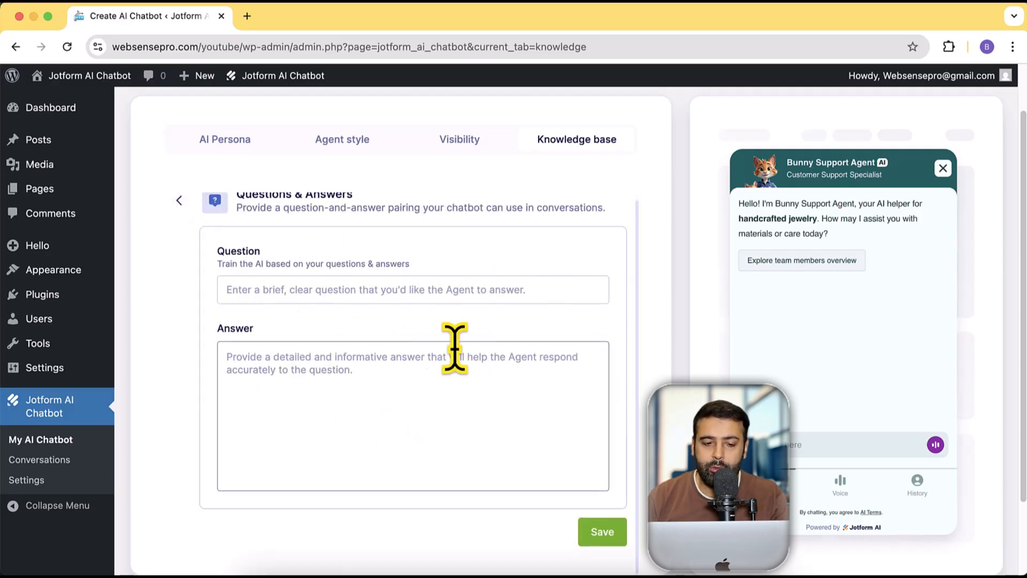
{"action": "left_click", "coordinate": [332, 291]}
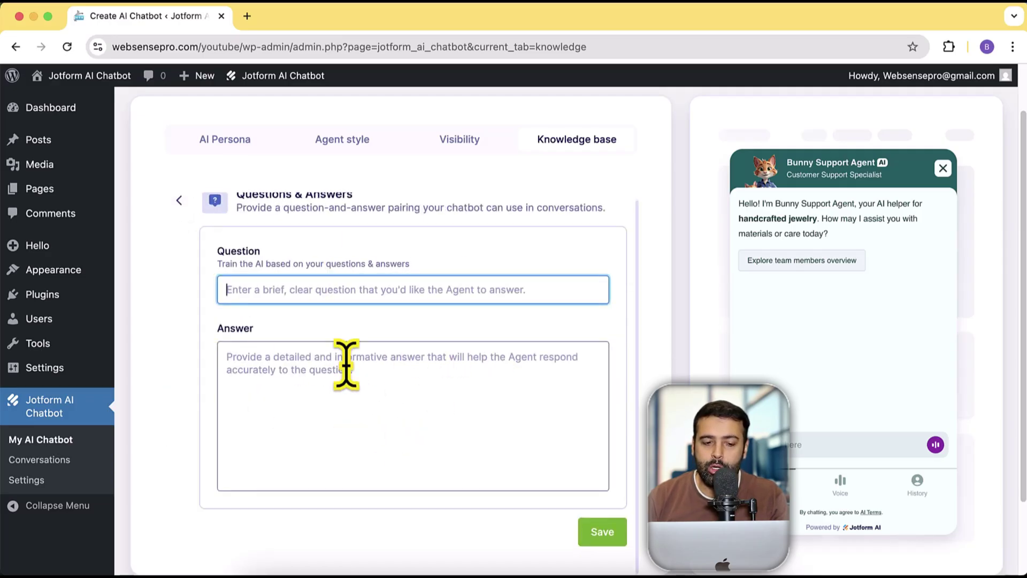
{"action": "left_click", "coordinate": [180, 200]}
{"action": "scroll", "coordinate": [632, 445], "scroll_direction": "up", "scroll_amount": 2}
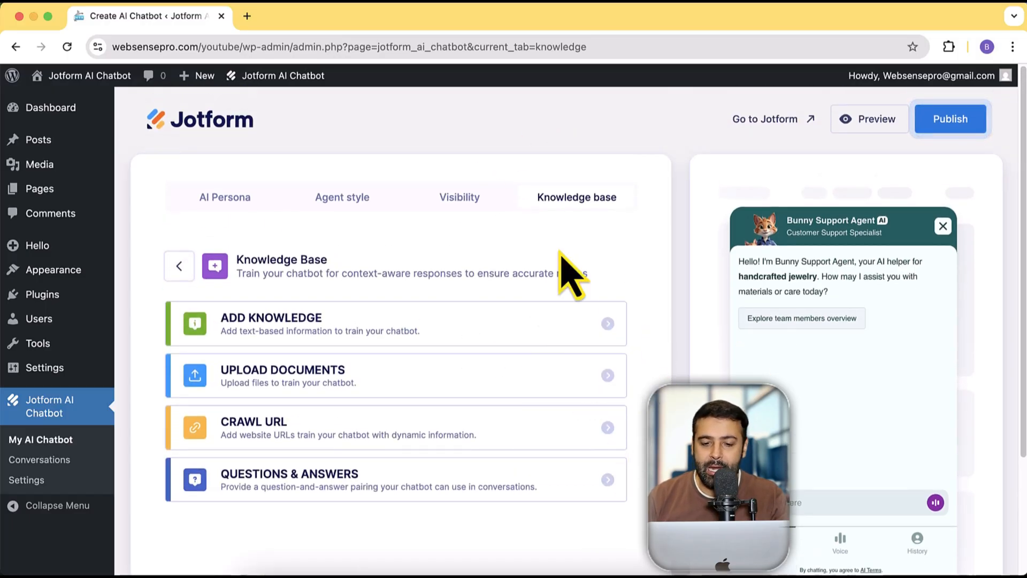
Publish the Bunny Support Agent and launch a site preview in a new browser page
{"action": "left_click", "coordinate": [951, 119]}
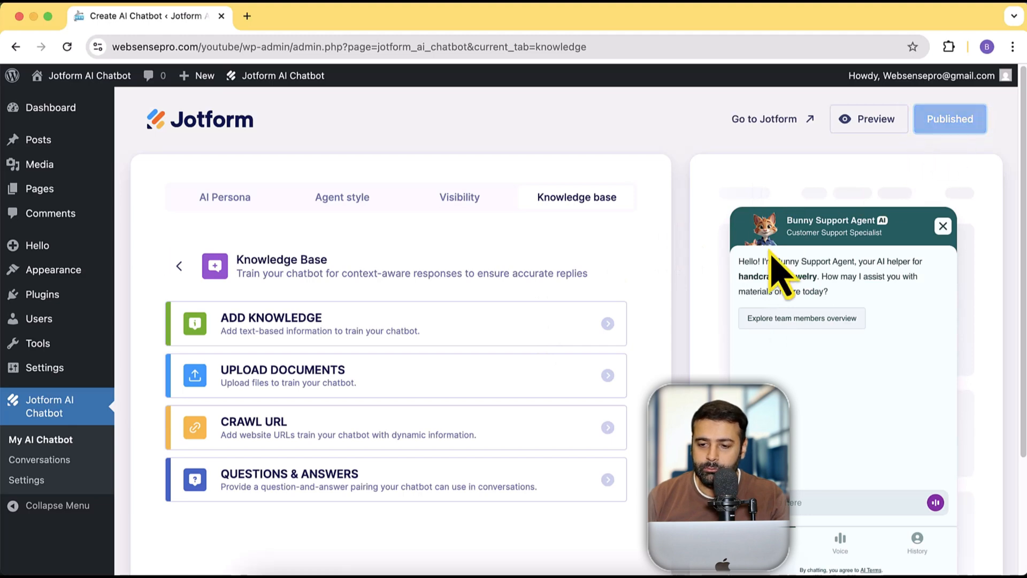
{"action": "left_click", "coordinate": [868, 119]}
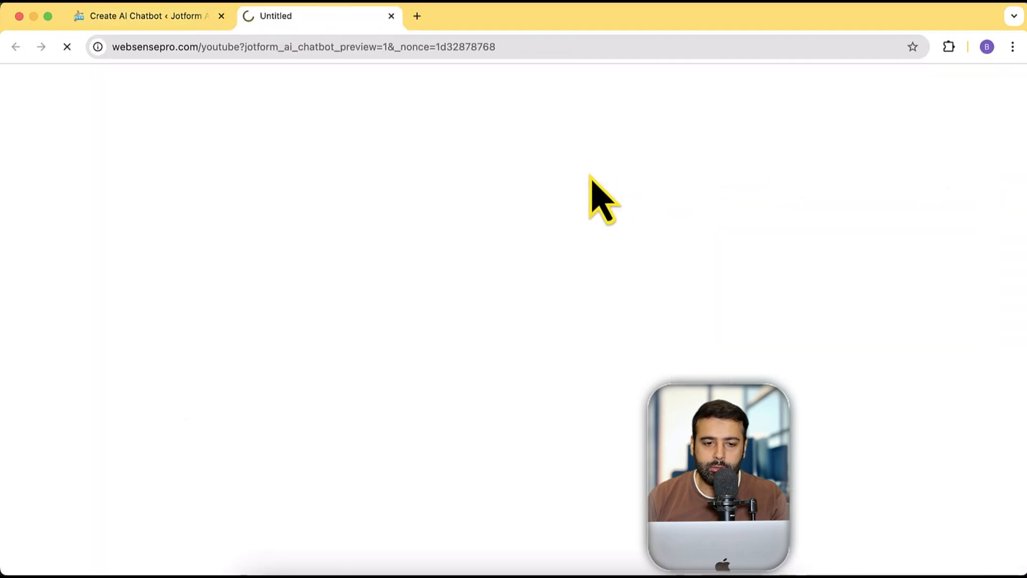